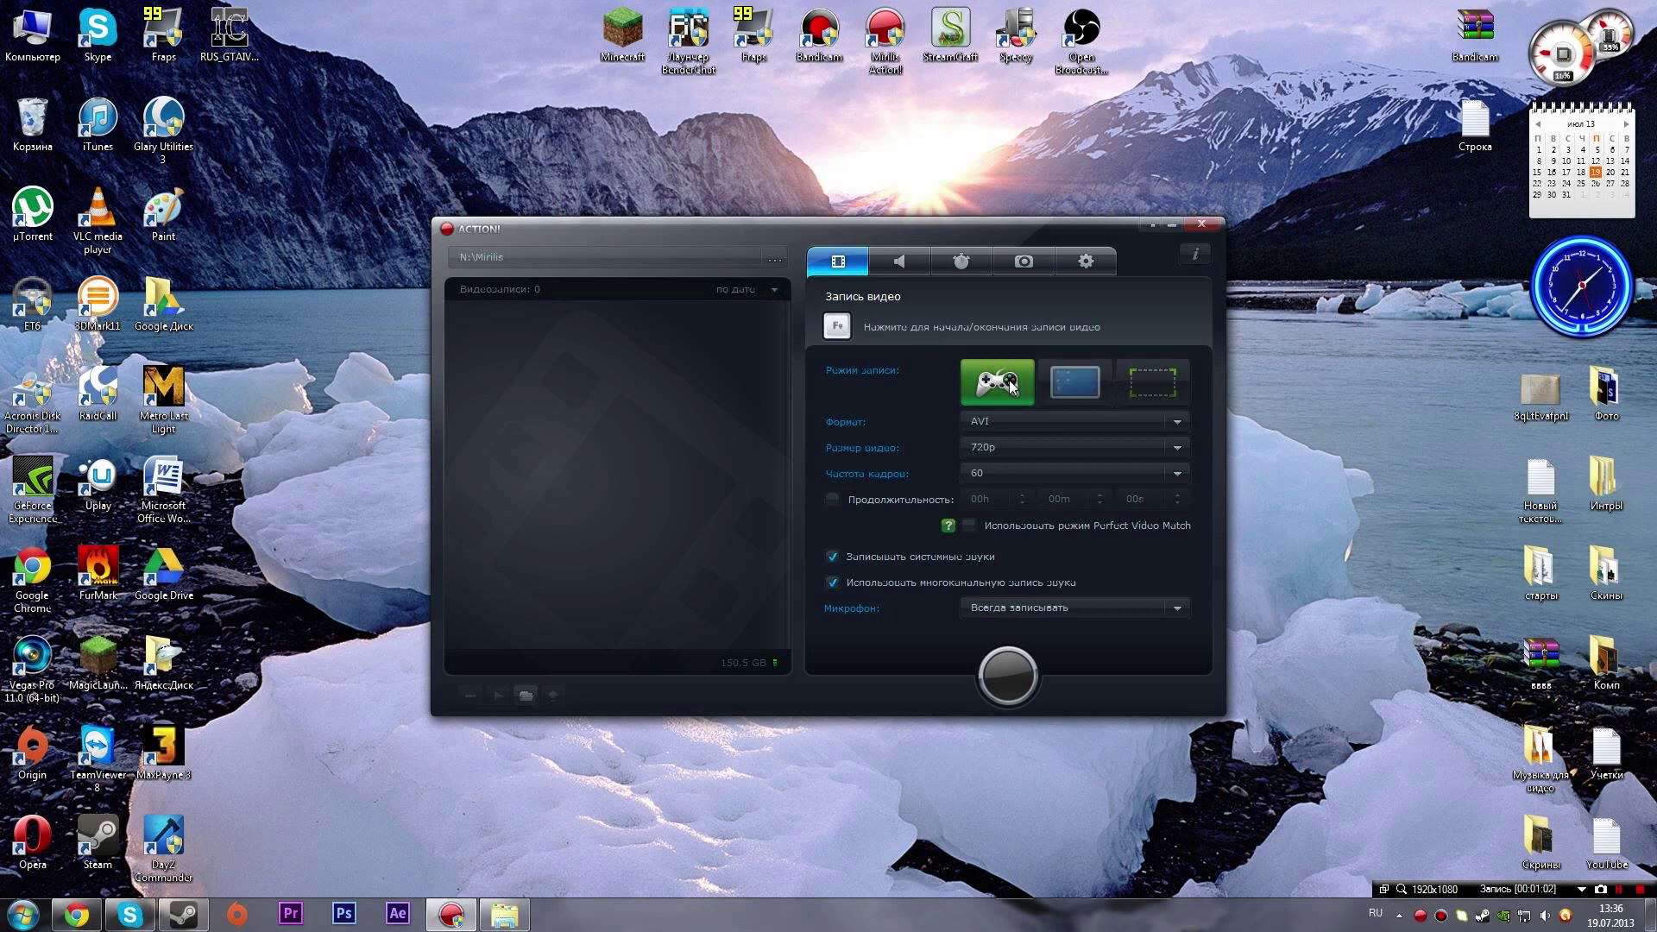
# Step: Try the desktop and custom-area recording modes, widening the capture frame, and return to the game recording mode
pyautogui.click(1077, 382)
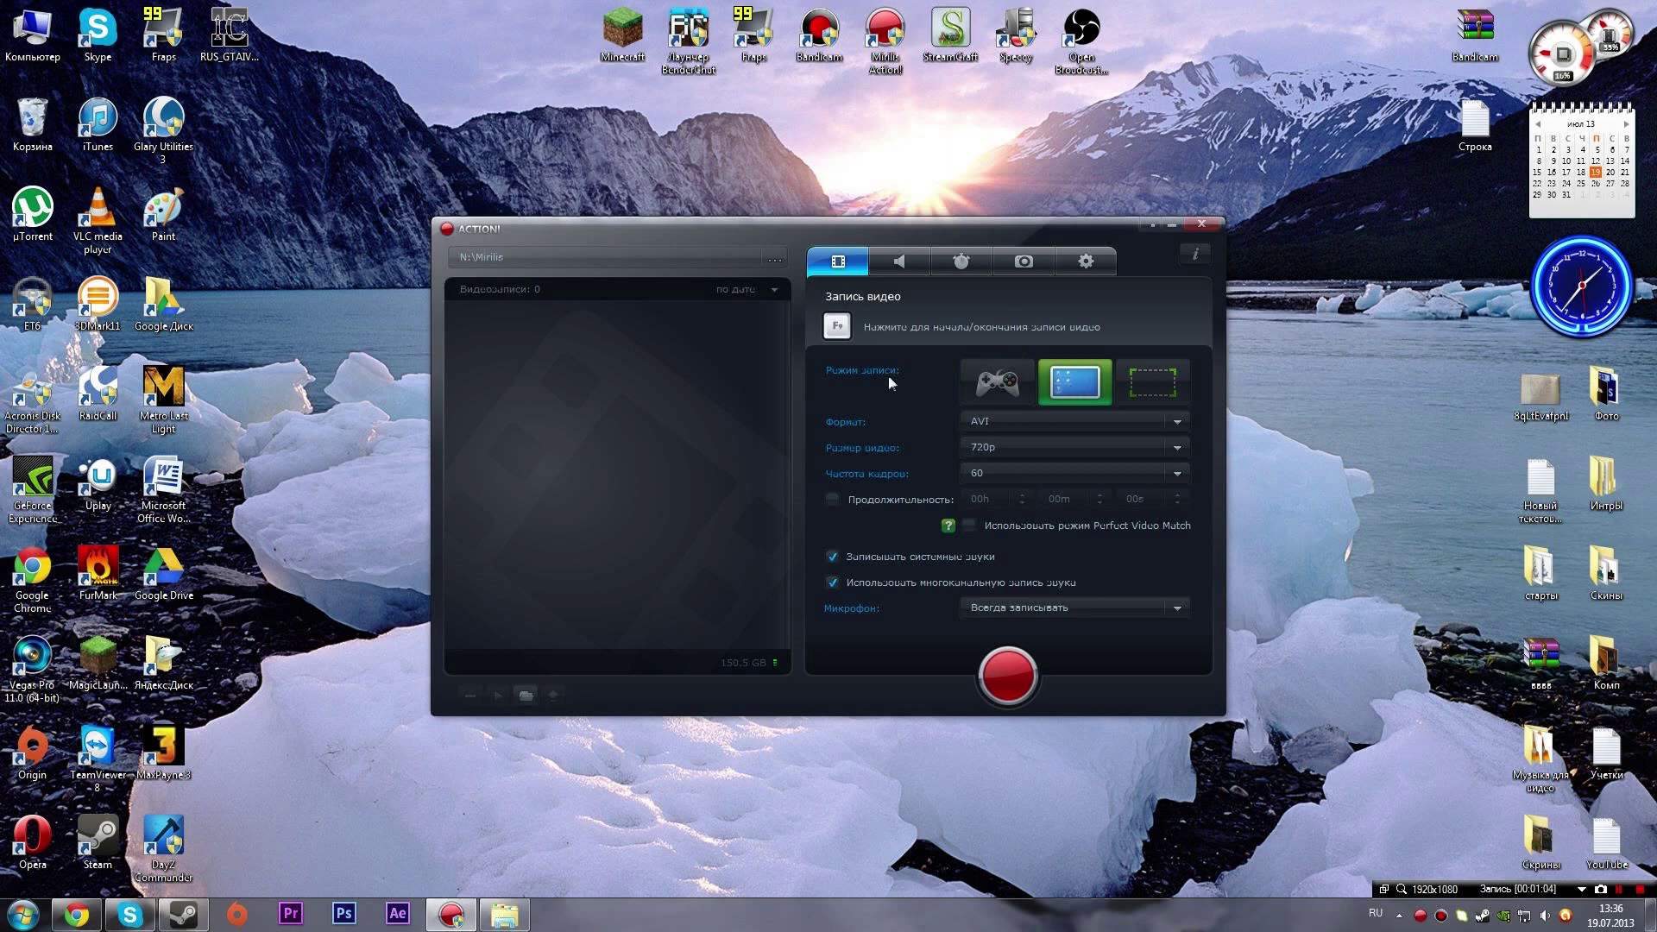
pyautogui.click(1156, 383)
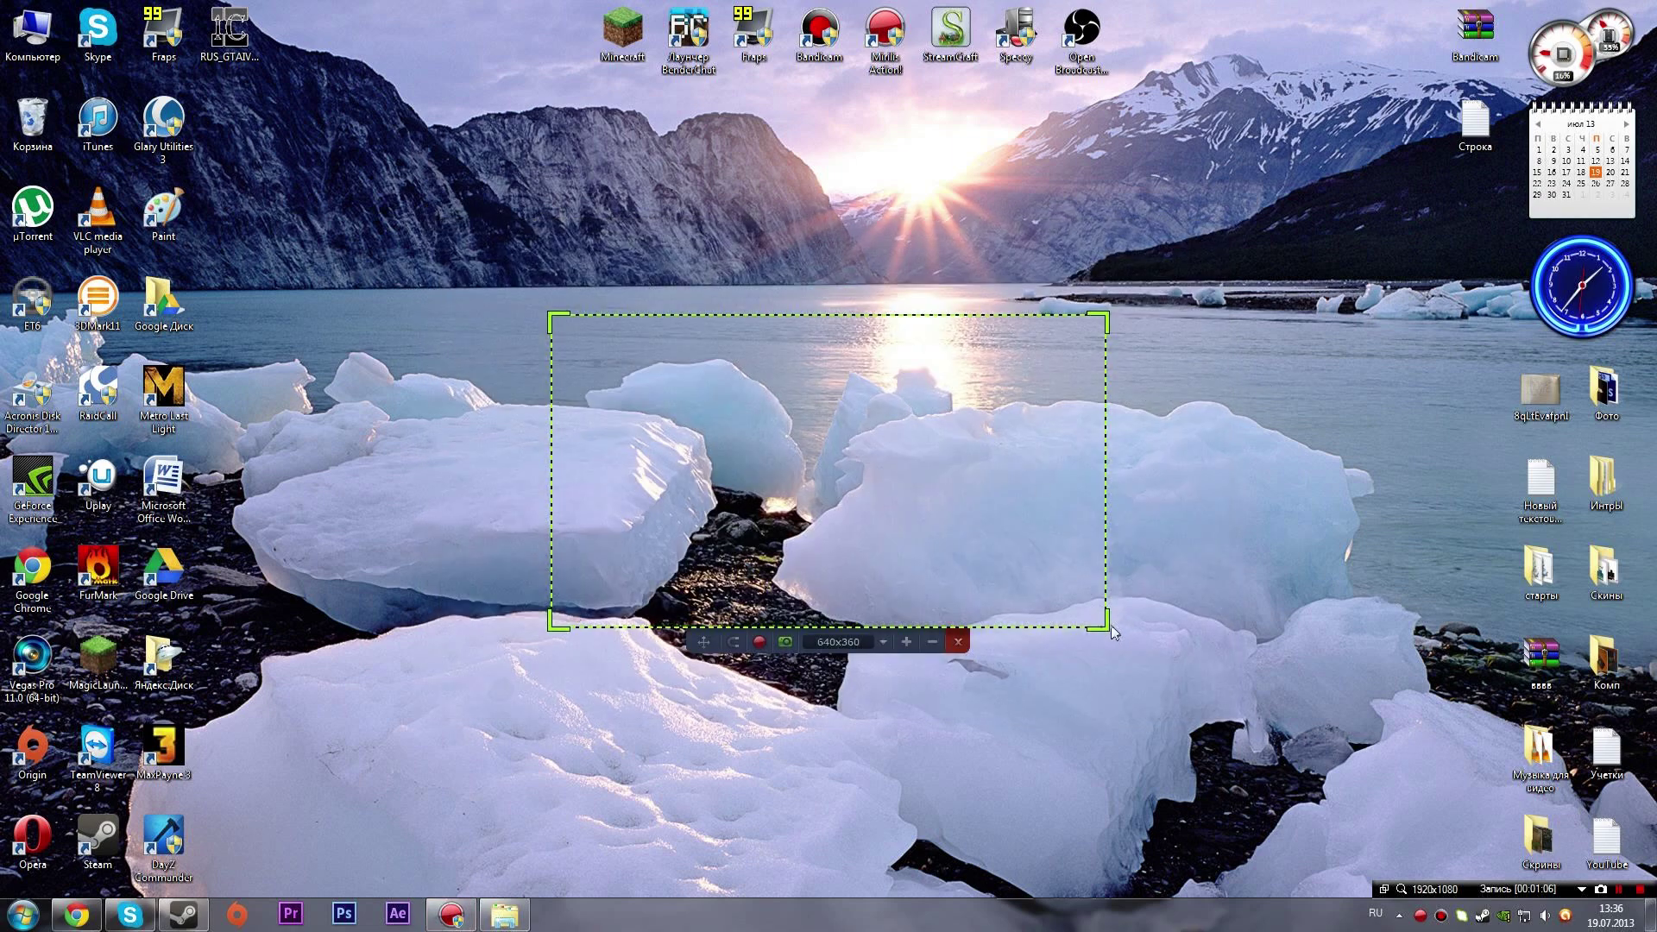
pyautogui.moveTo(1135, 652); pyautogui.dragTo(1152, 778)
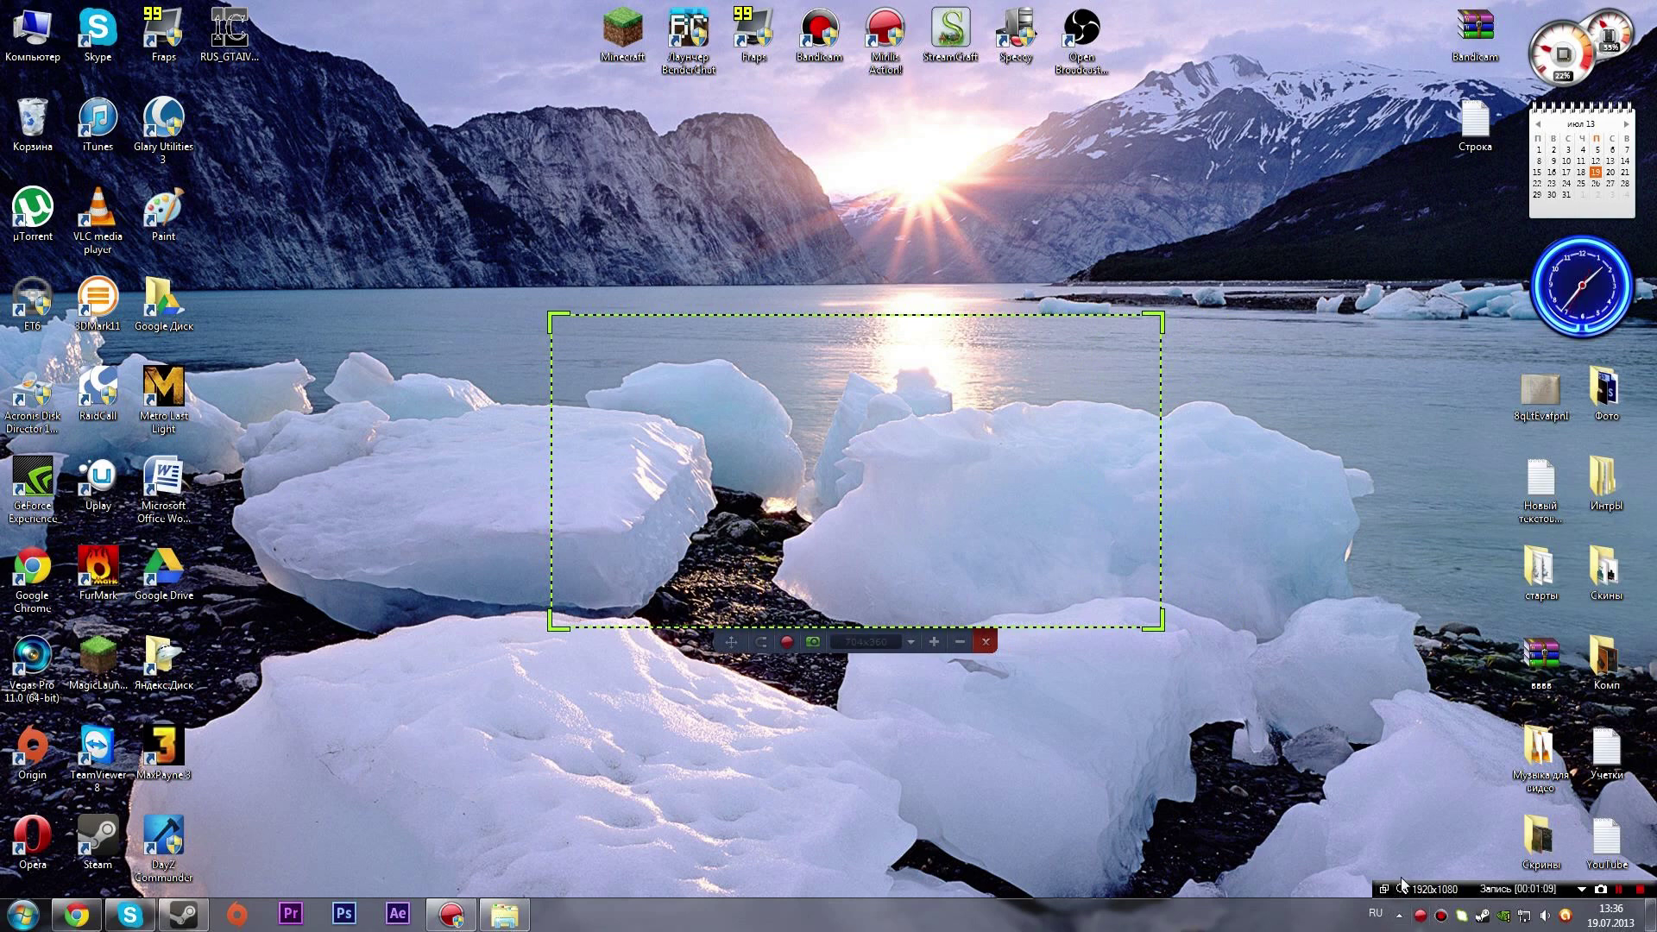
pyautogui.click(983, 642)
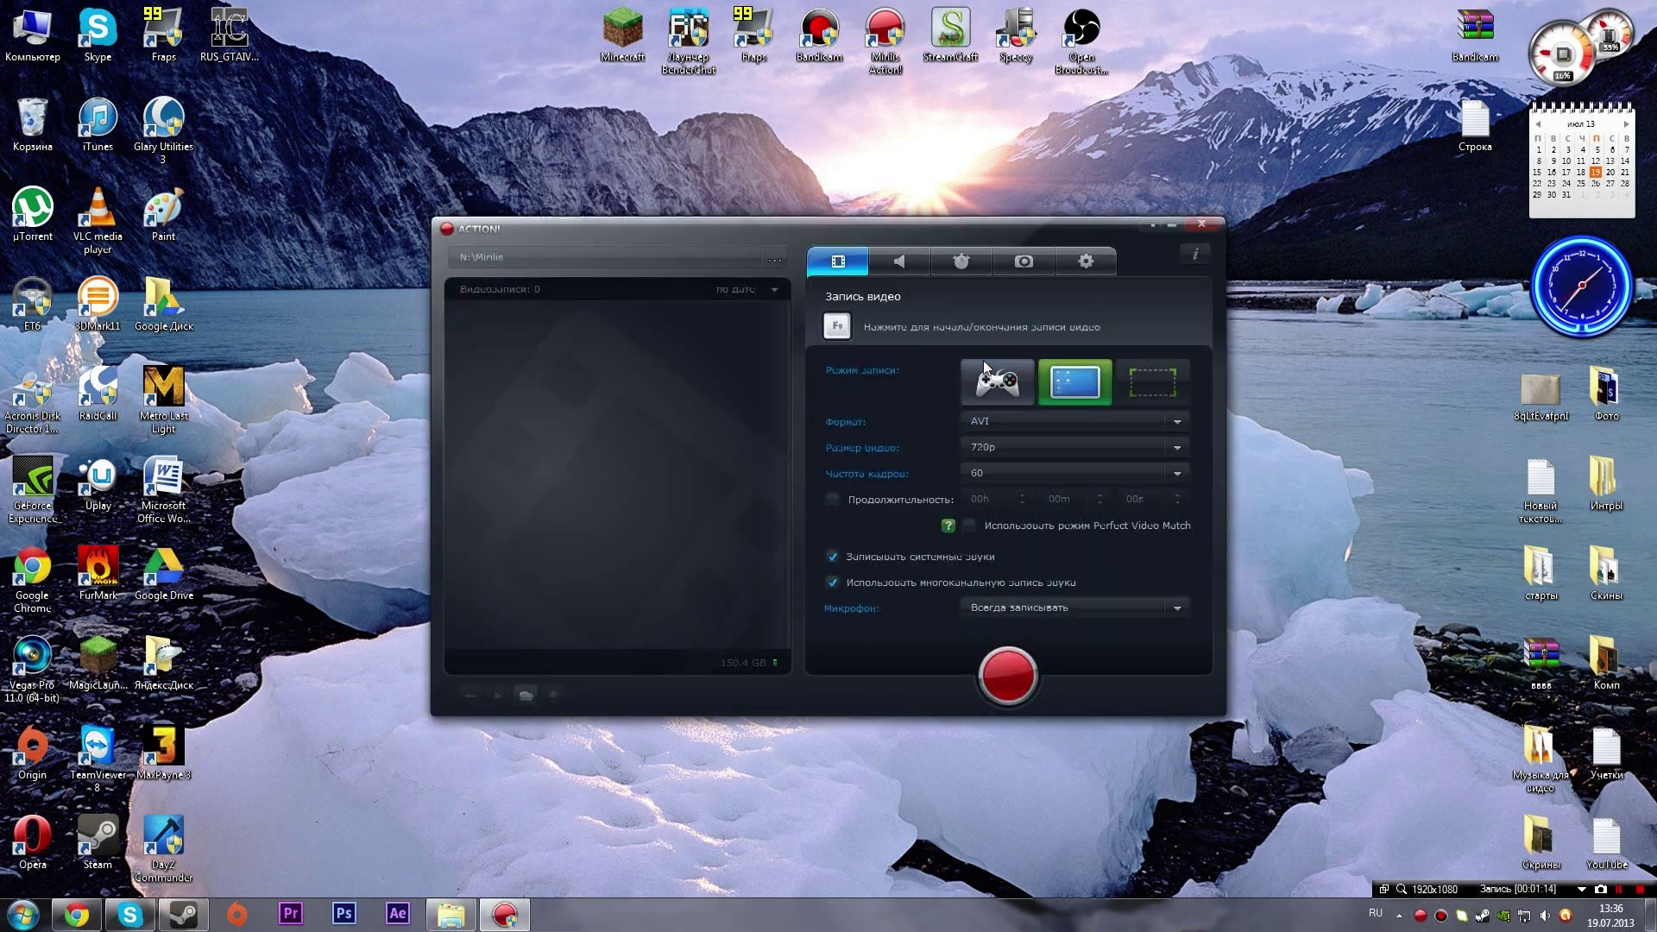
pyautogui.click(995, 393)
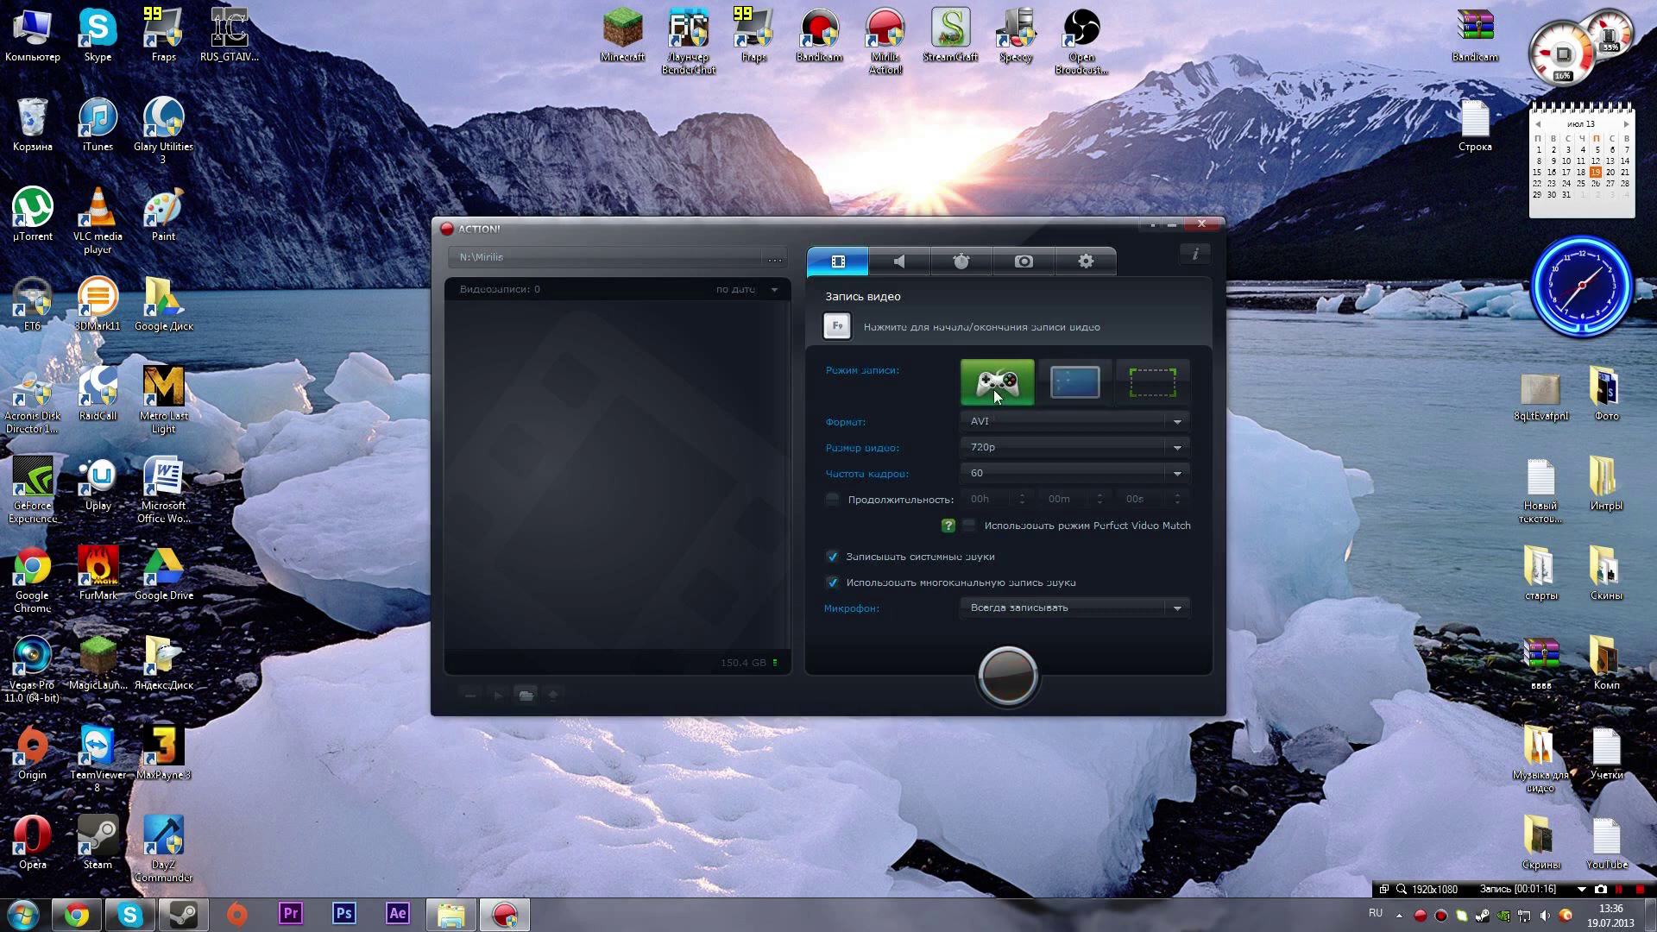
# Step: Review the available video formats and video sizes, leaving the recording set to AVI at 720p
pyautogui.click(1029, 418)
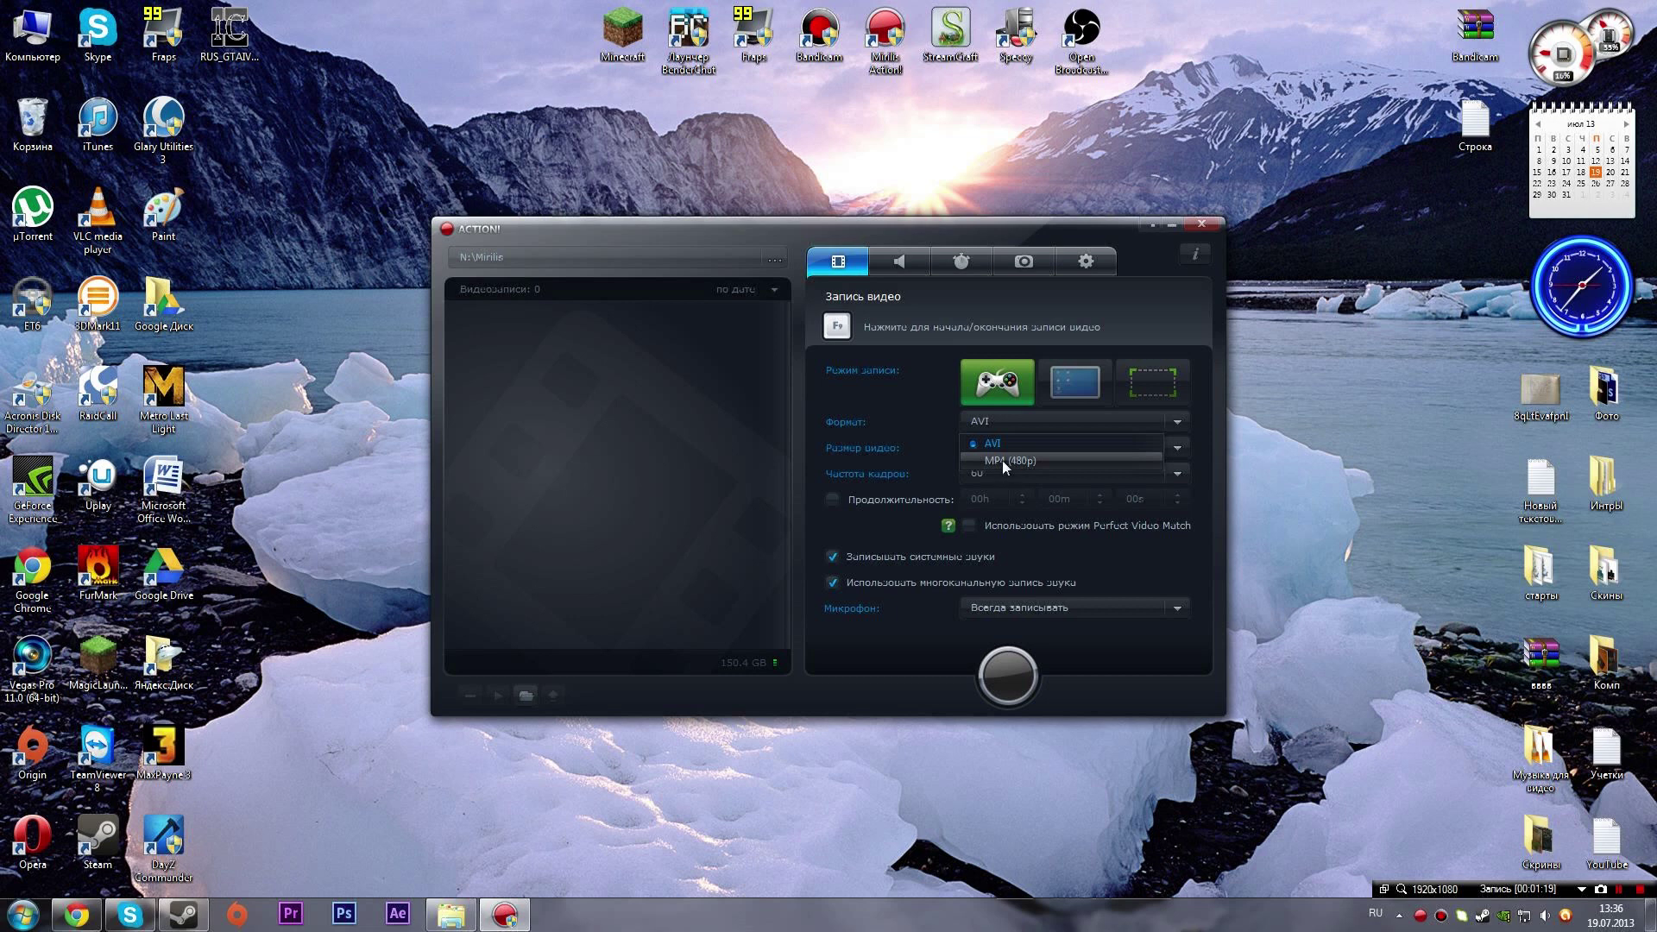
pyautogui.click(1011, 444)
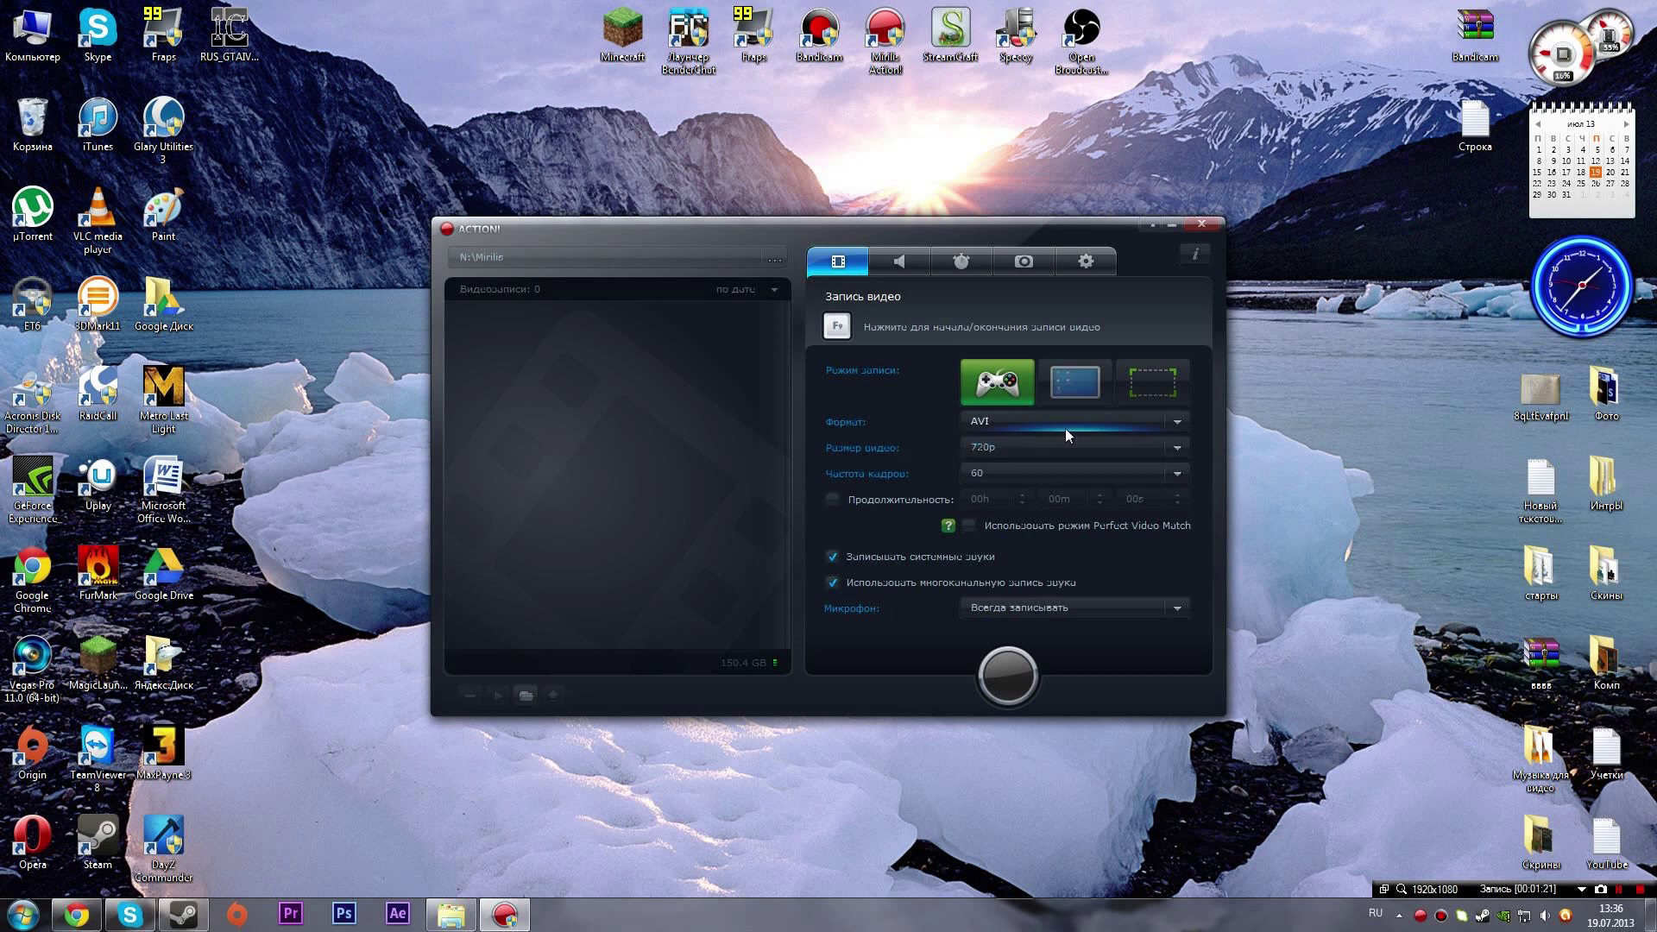
pyautogui.click(1080, 445)
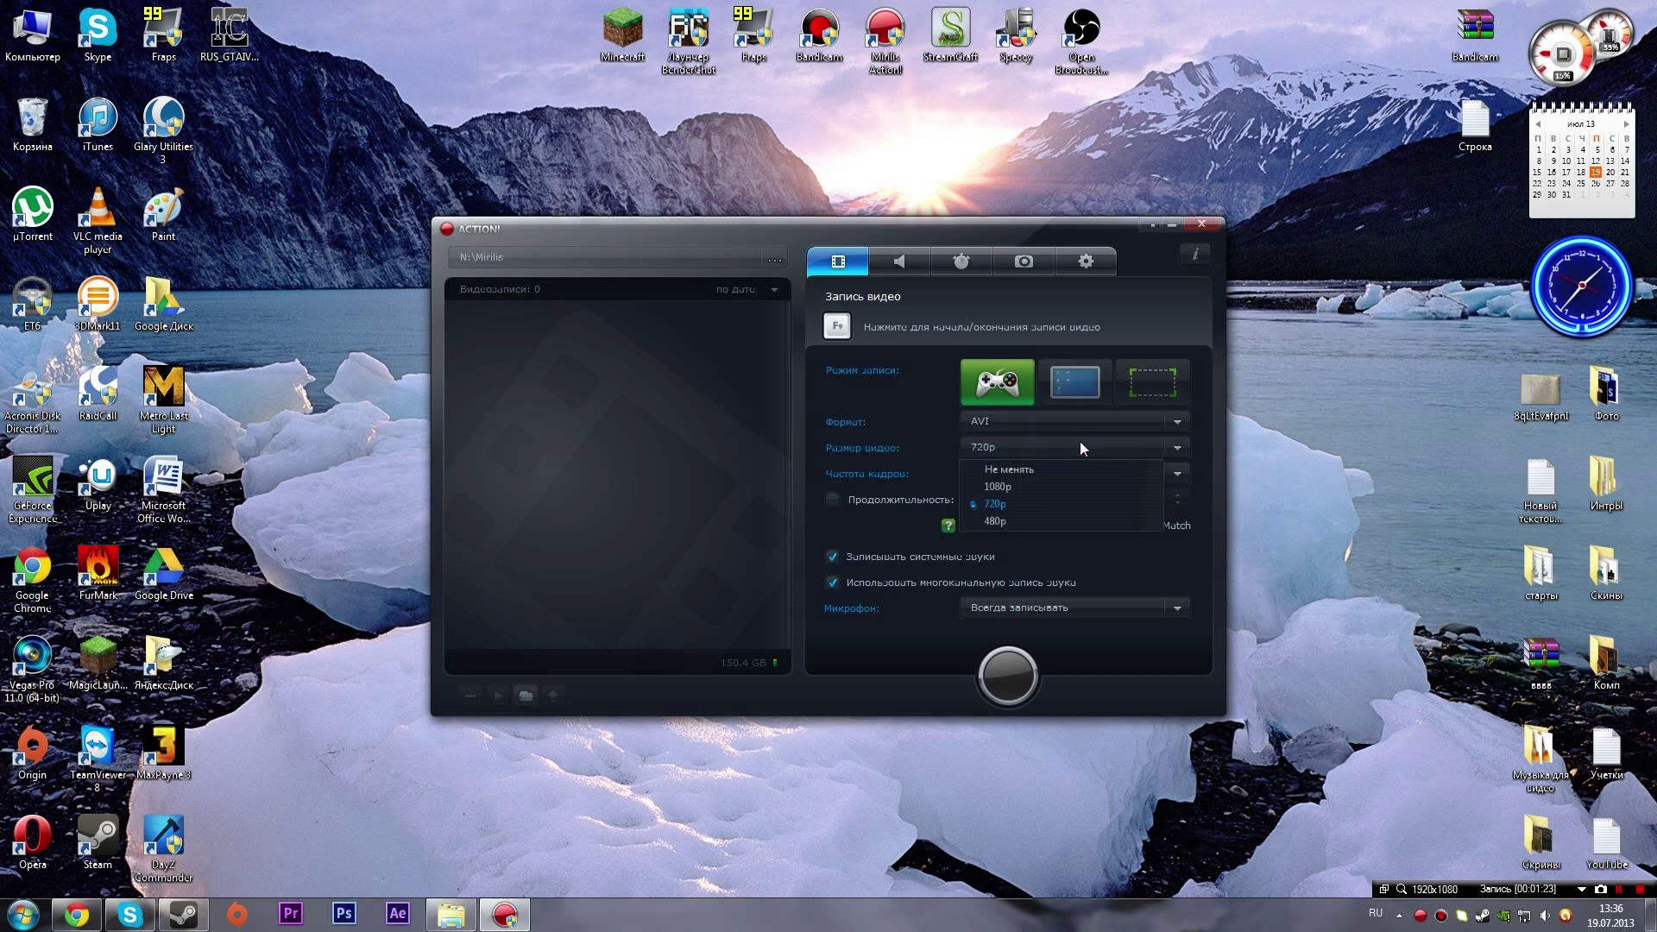
pyautogui.click(1079, 442)
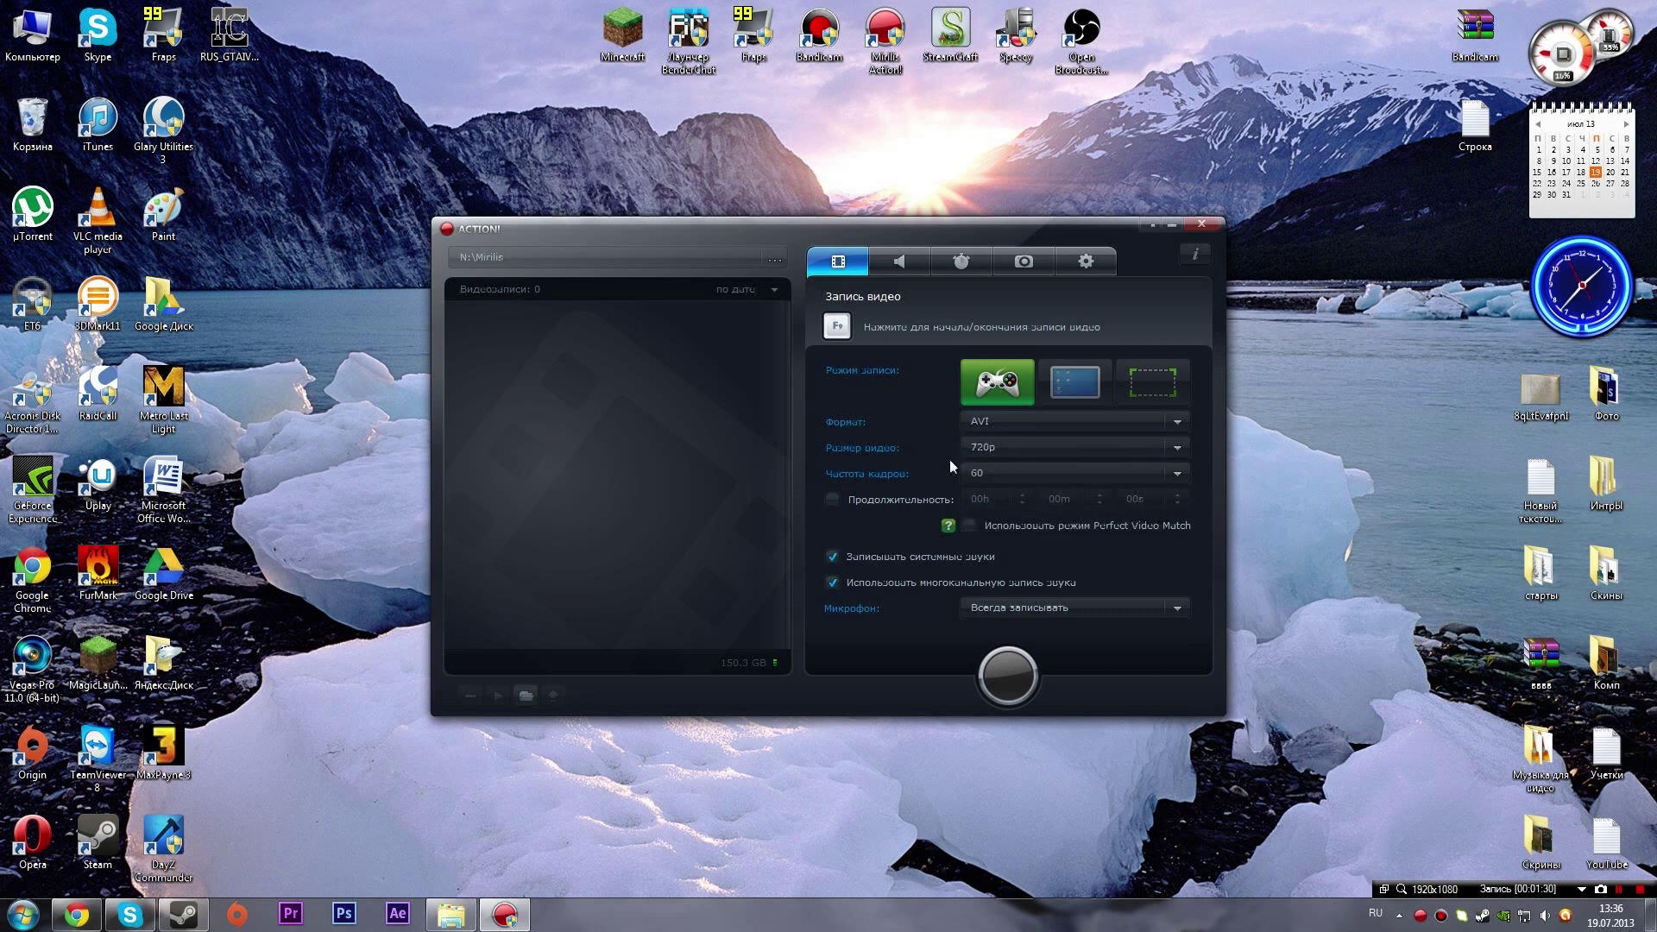
# Step: Try a recording frame rate of 30 and return it to 60
pyautogui.click(994, 474)
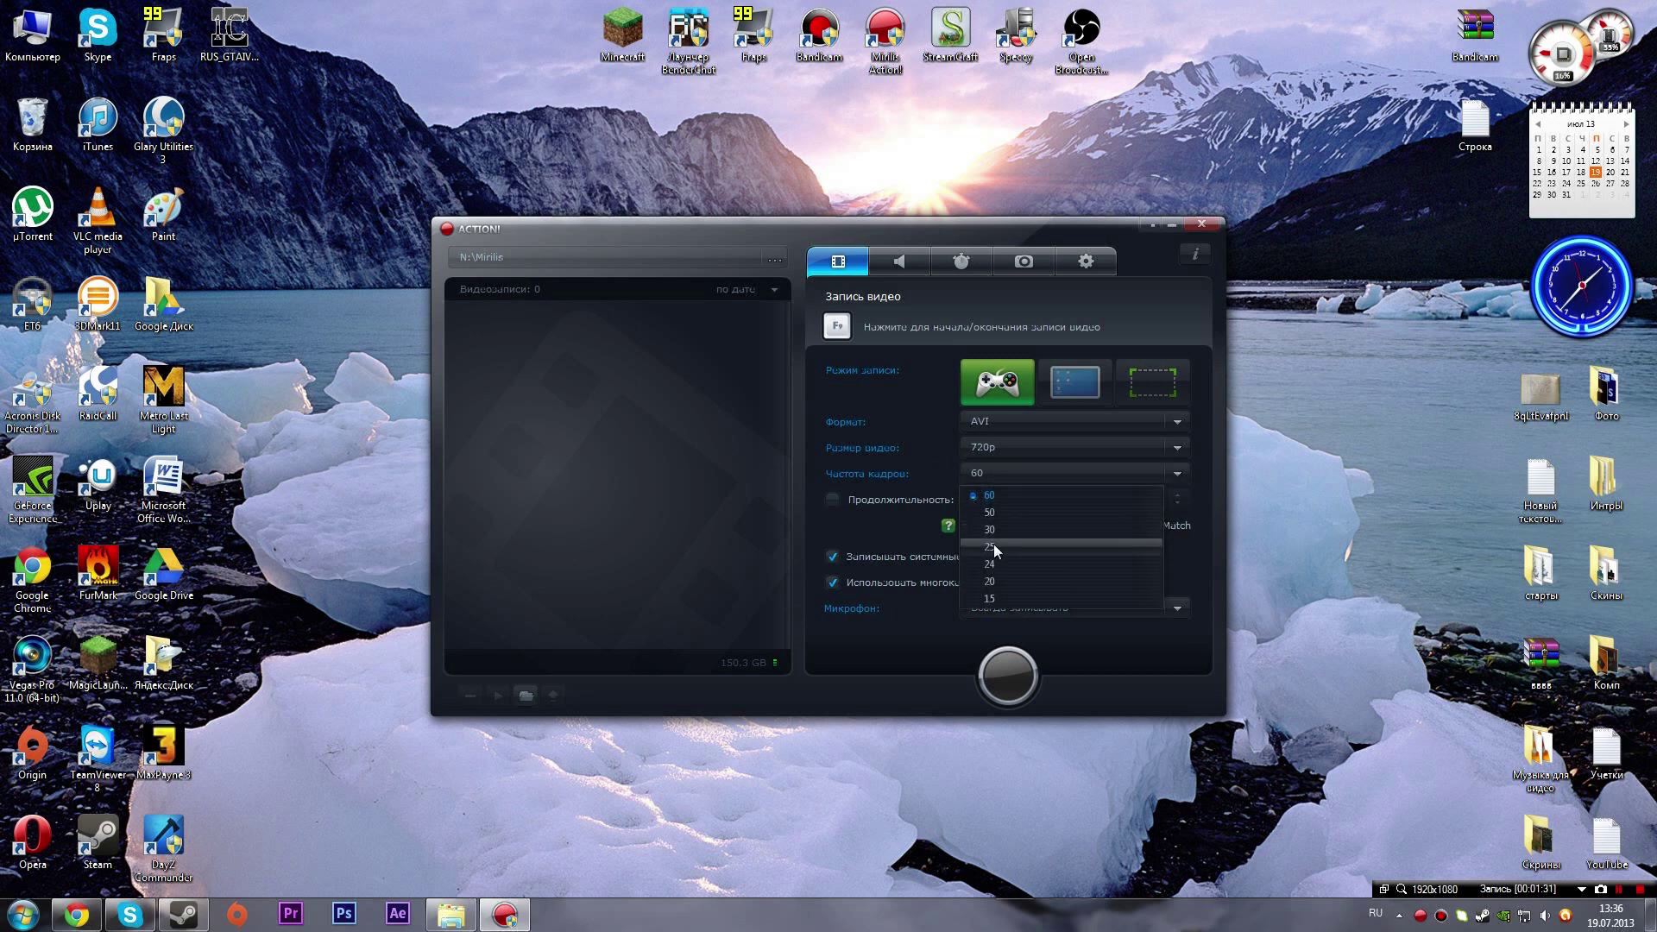
pyautogui.click(1003, 535)
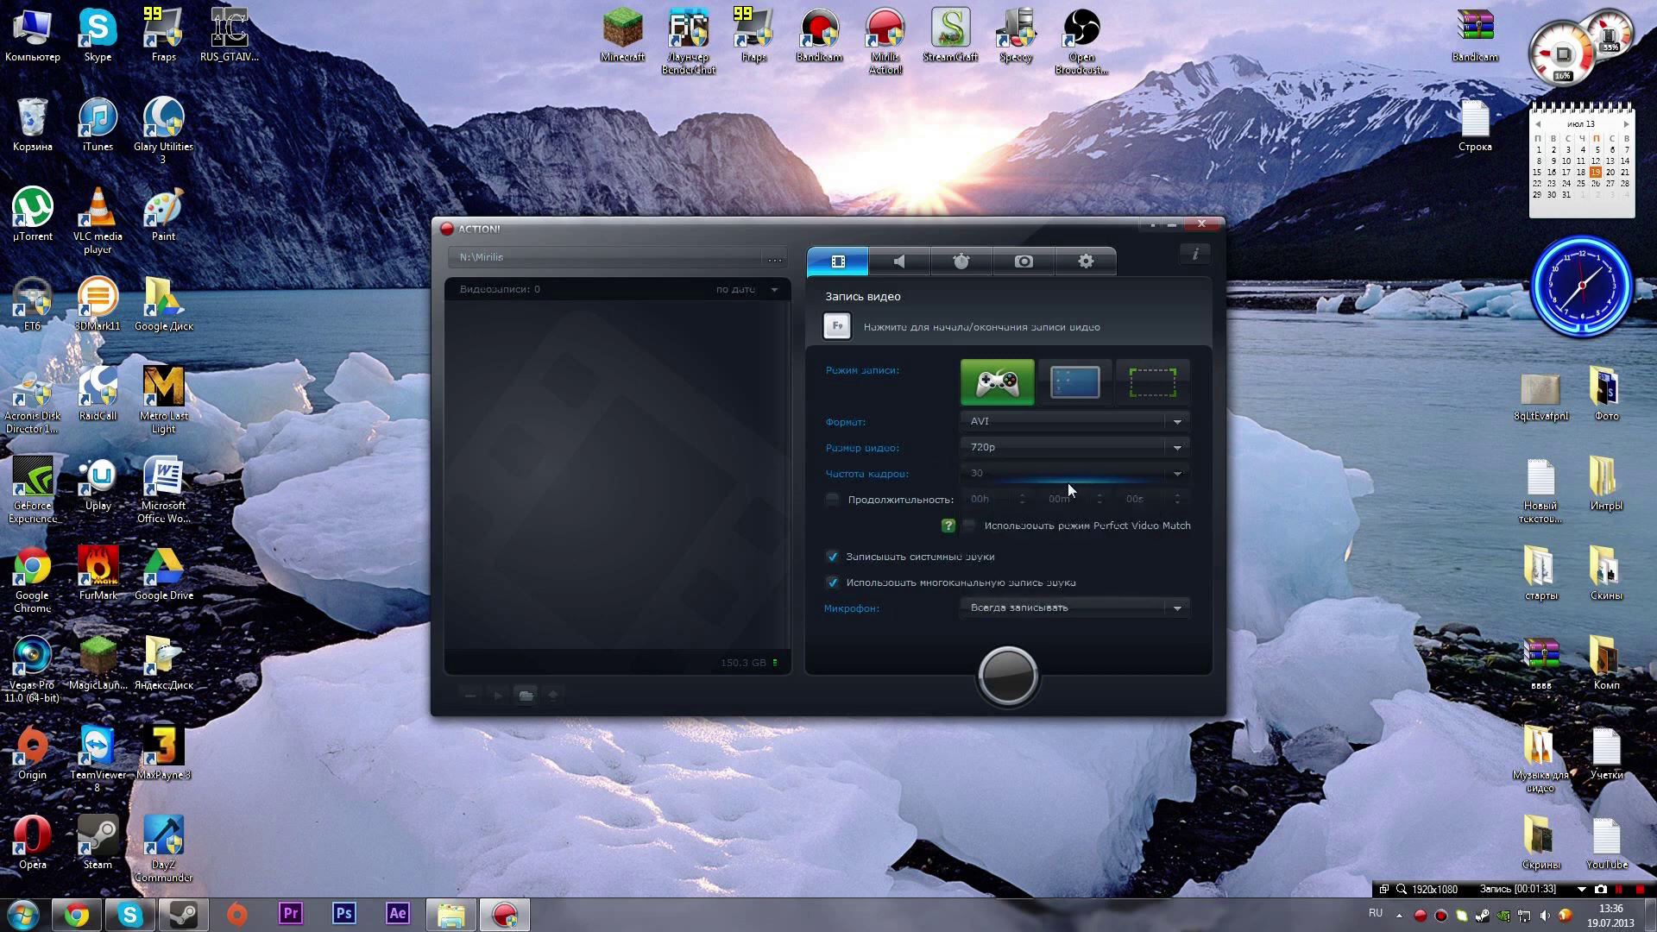
pyautogui.click(1068, 476)
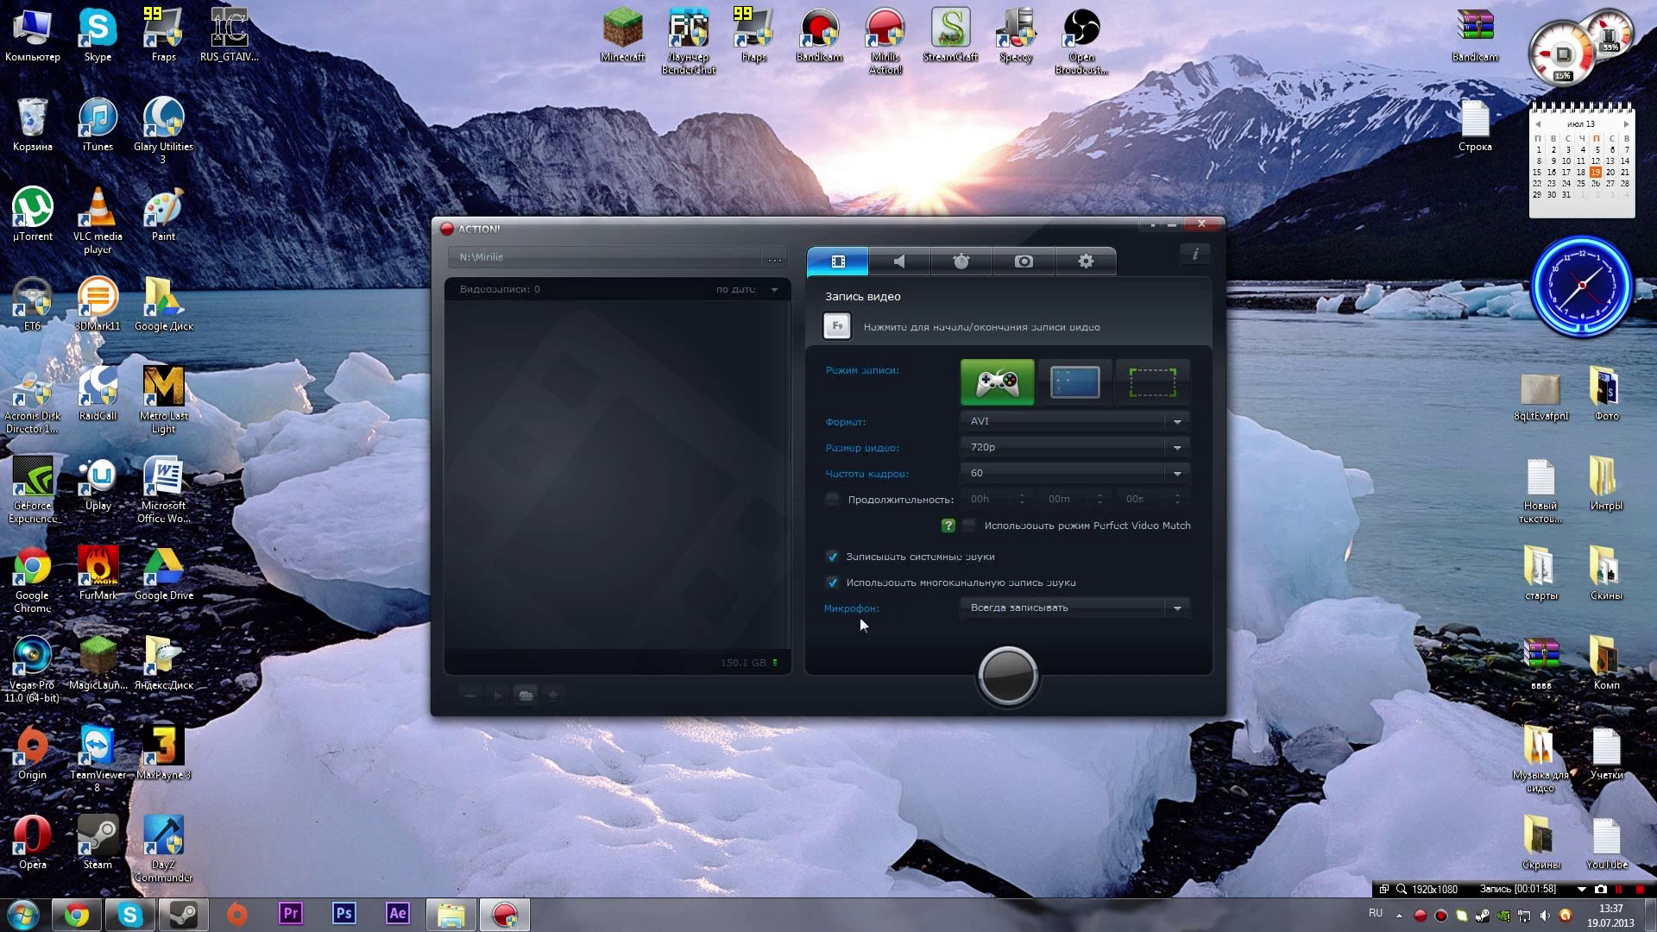
# Step: Check the microphone recording options and look over the audio recording, benchmarking and screenshot capture settings
pyautogui.click(1062, 609)
pyautogui.click(1062, 609)
pyautogui.click(882, 266)
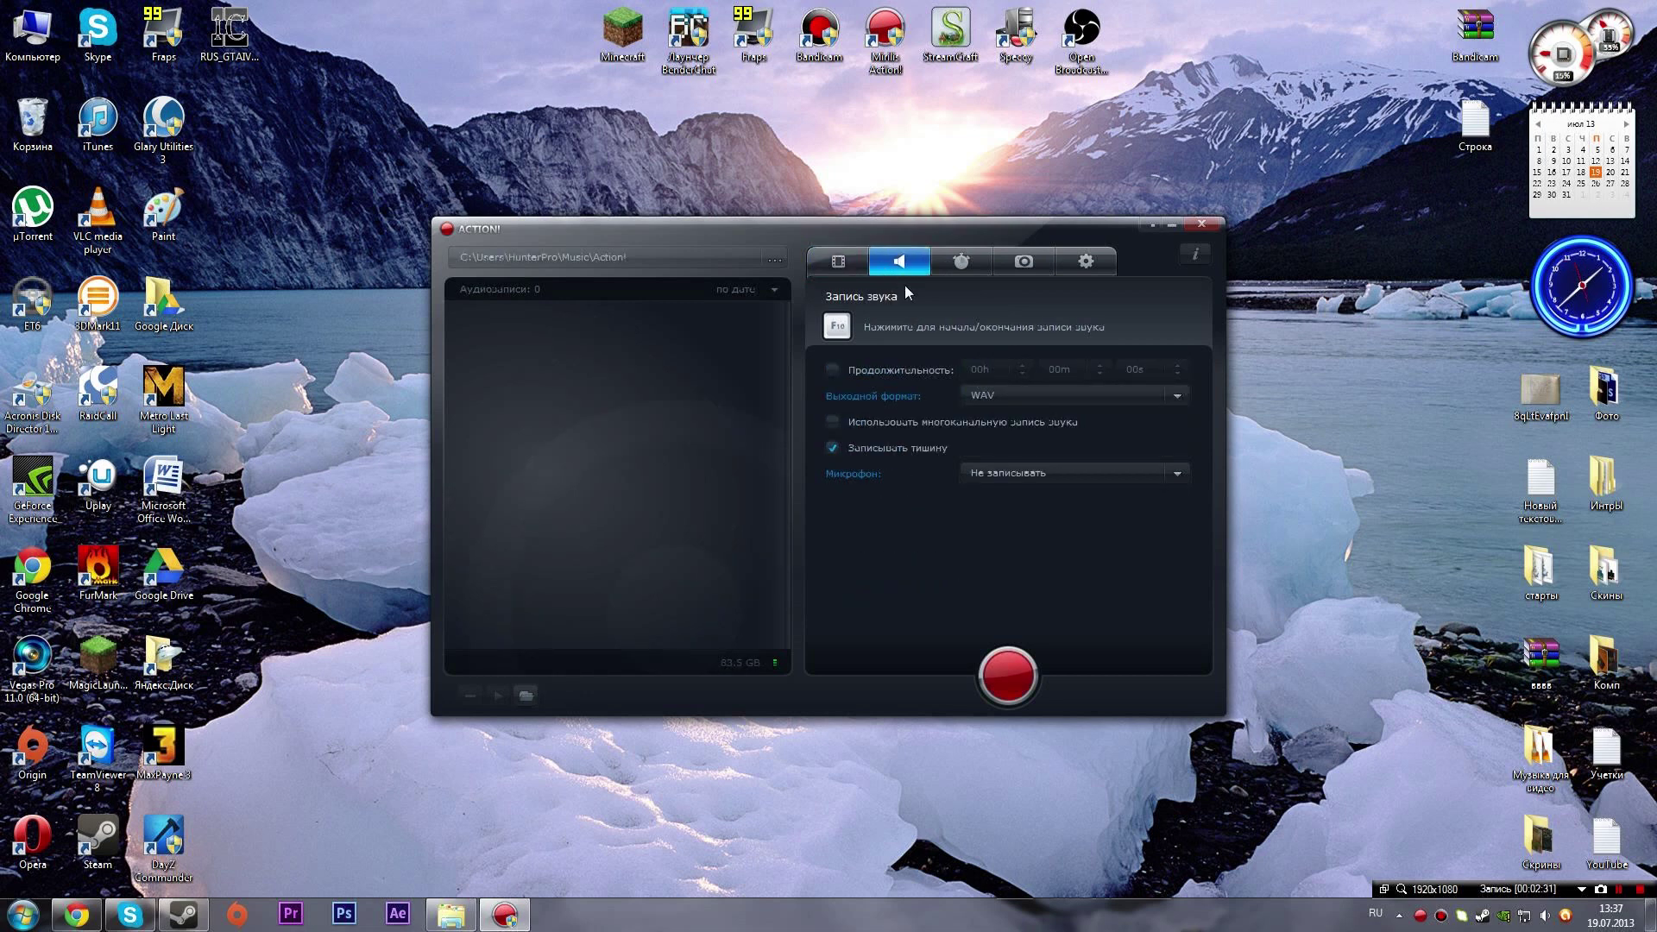
pyautogui.click(961, 263)
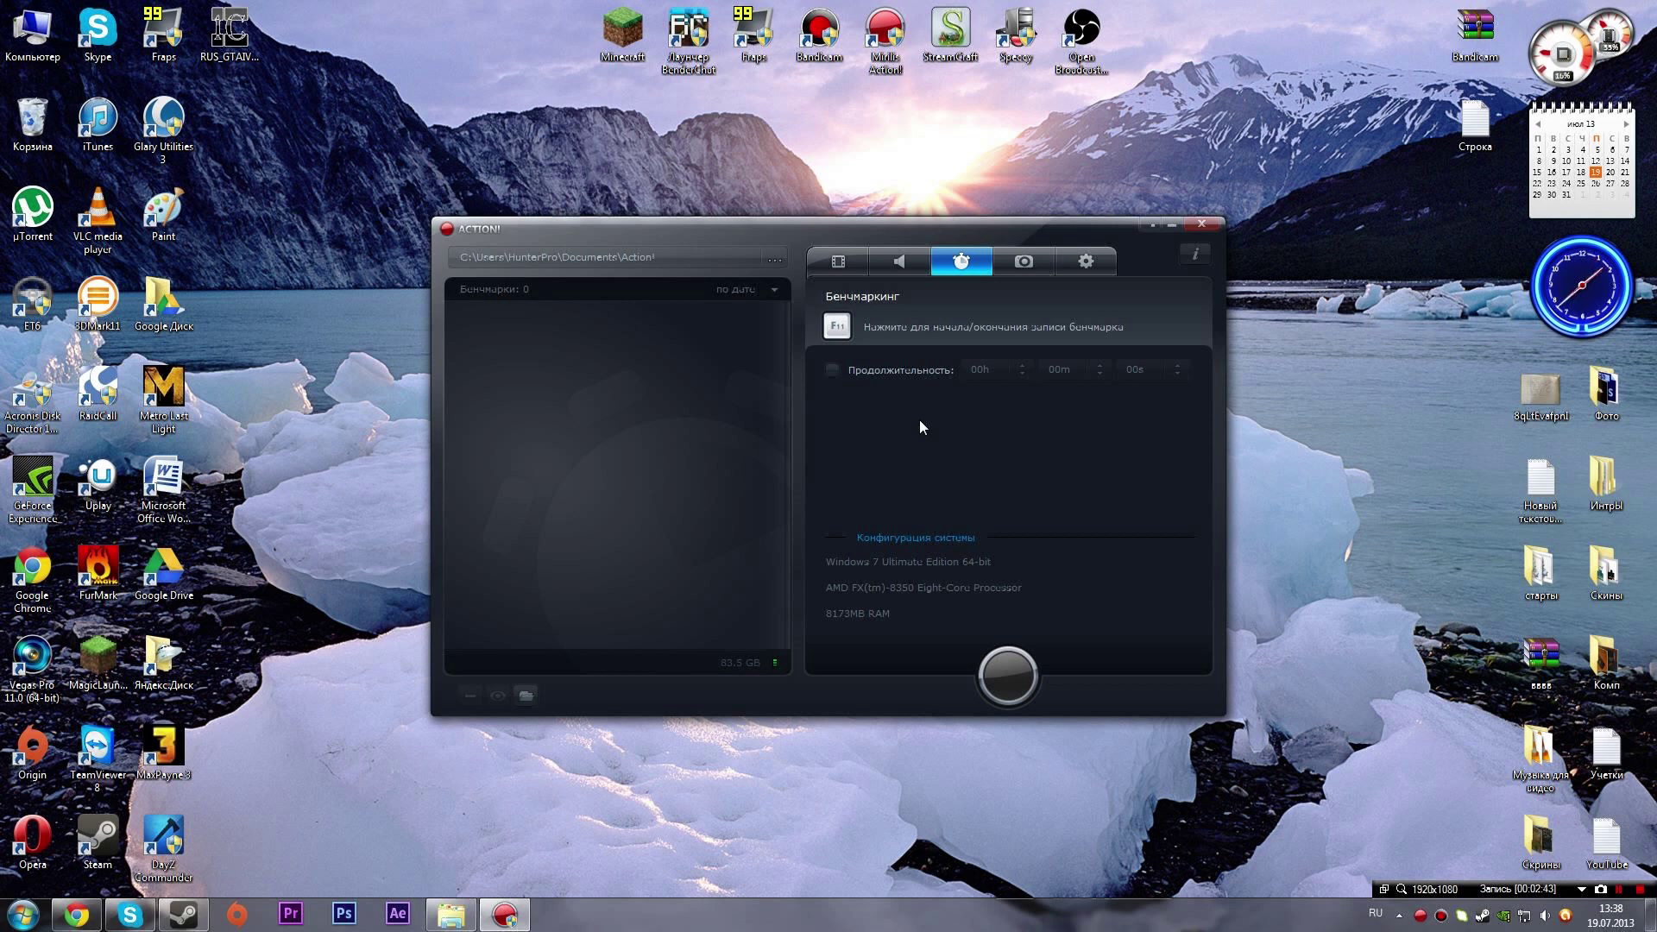
pyautogui.click(1024, 273)
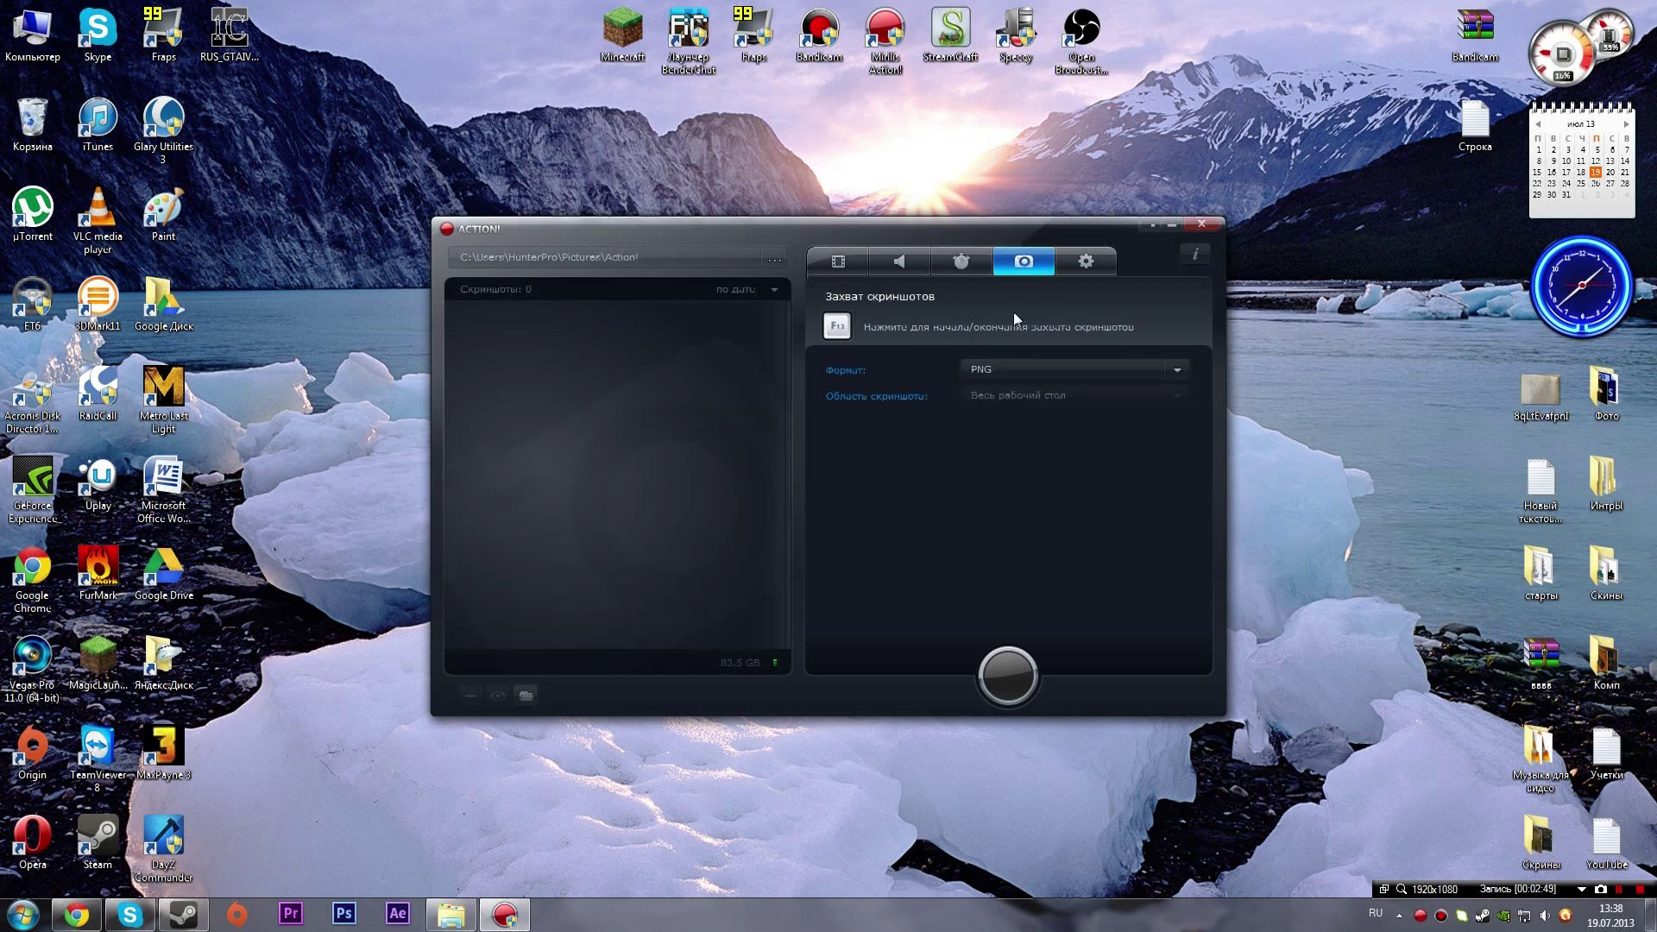
# Step: Look over the general settings and the video recording settings, including the available video quality options
pyautogui.click(1082, 263)
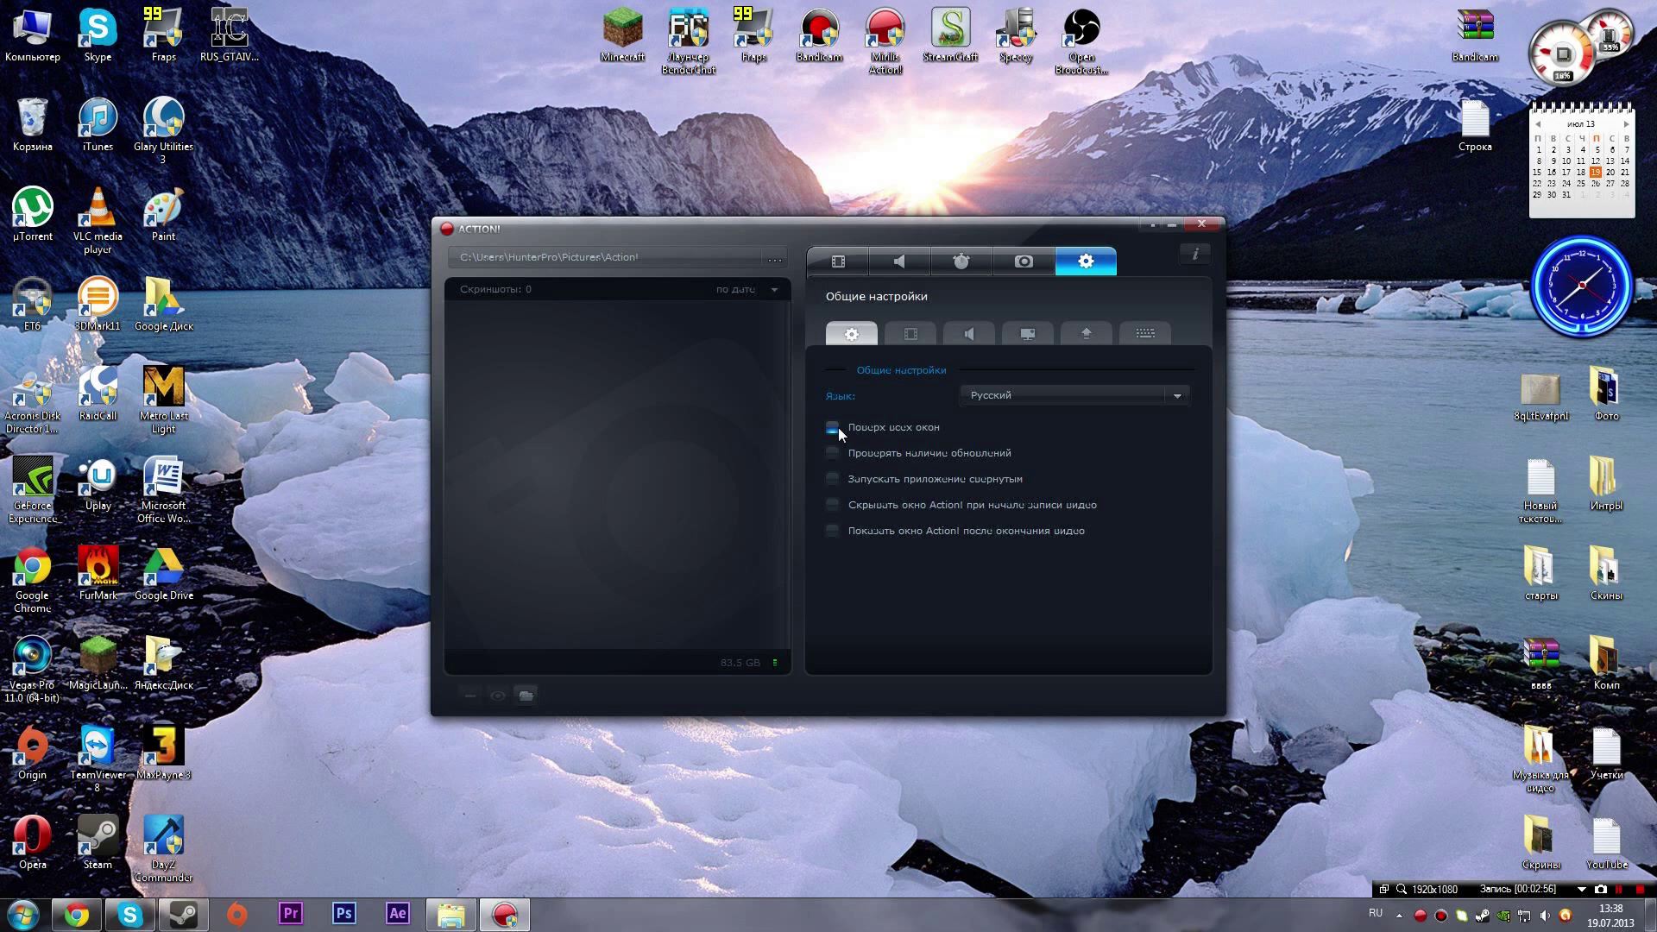
pyautogui.moveTo(856, 245)
pyautogui.mouseDown()
pyautogui.moveTo(879, 202)
pyautogui.moveTo(855, 244)
pyautogui.mouseUp()
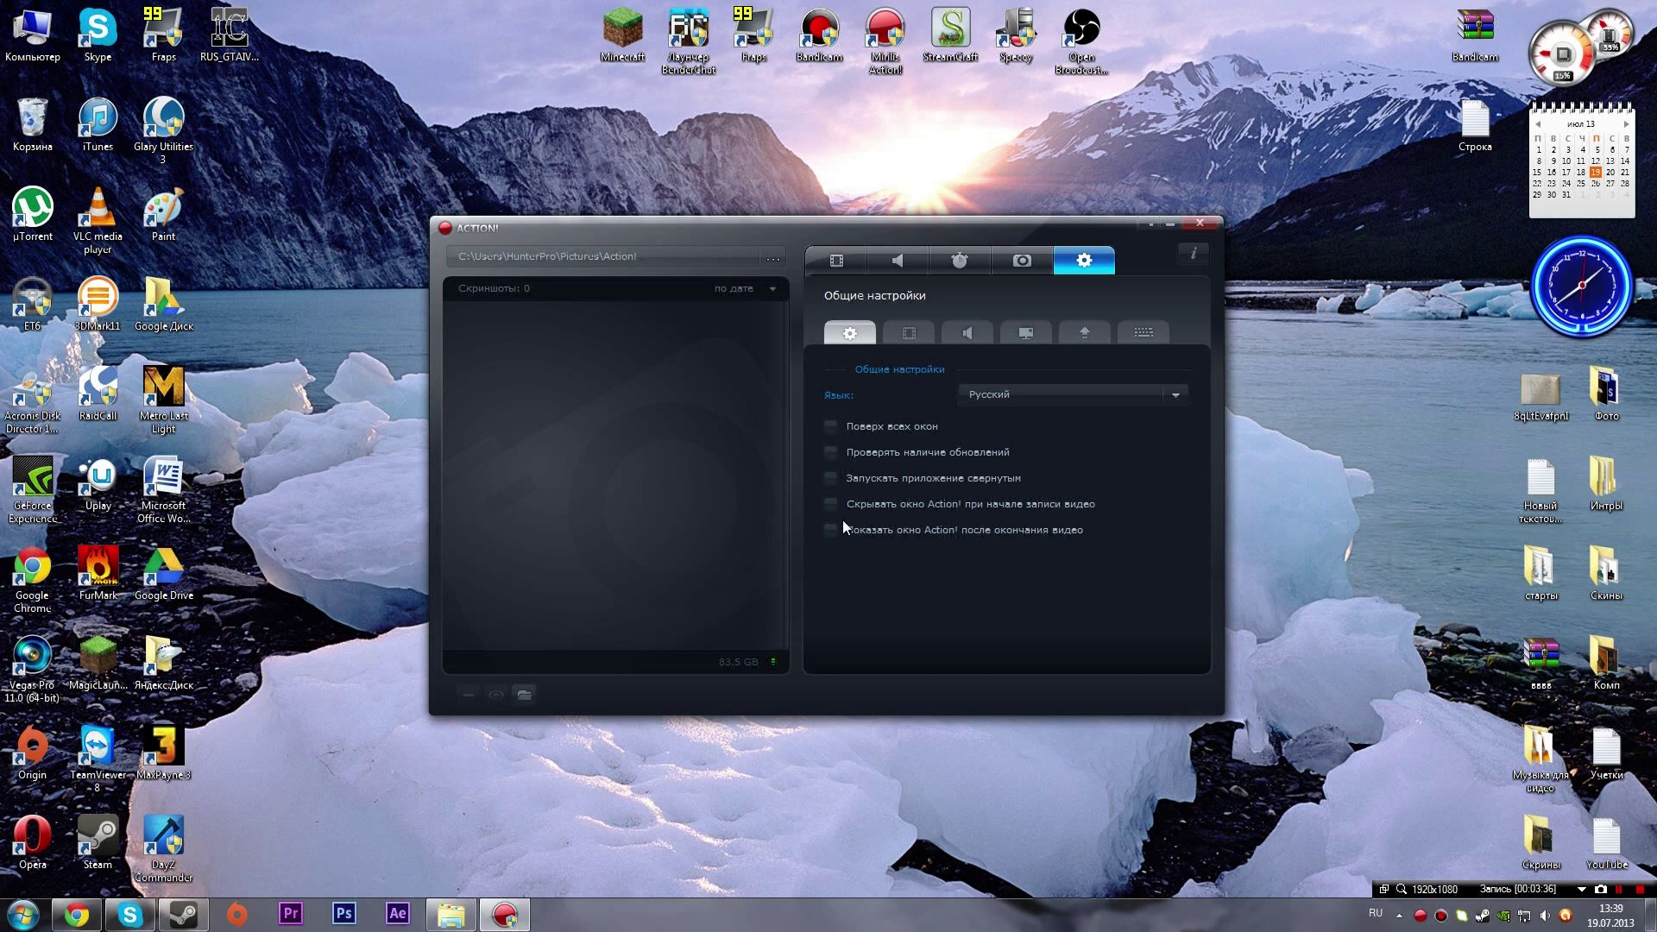
pyautogui.click(901, 331)
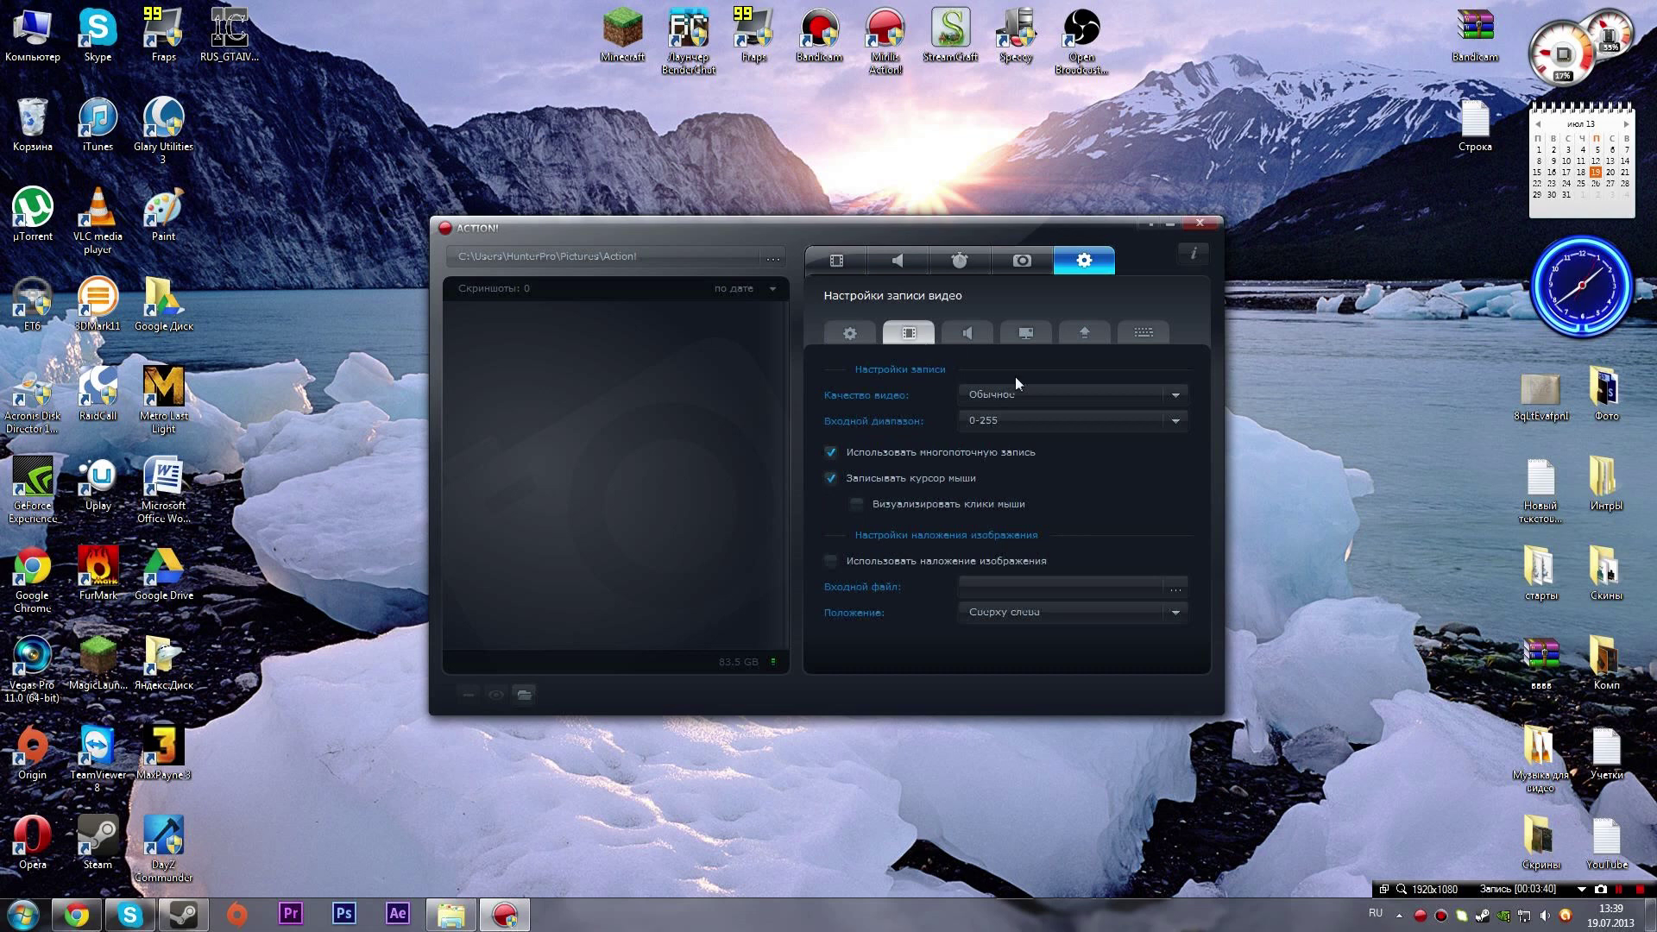
pyautogui.click(1035, 390)
pyautogui.click(1034, 390)
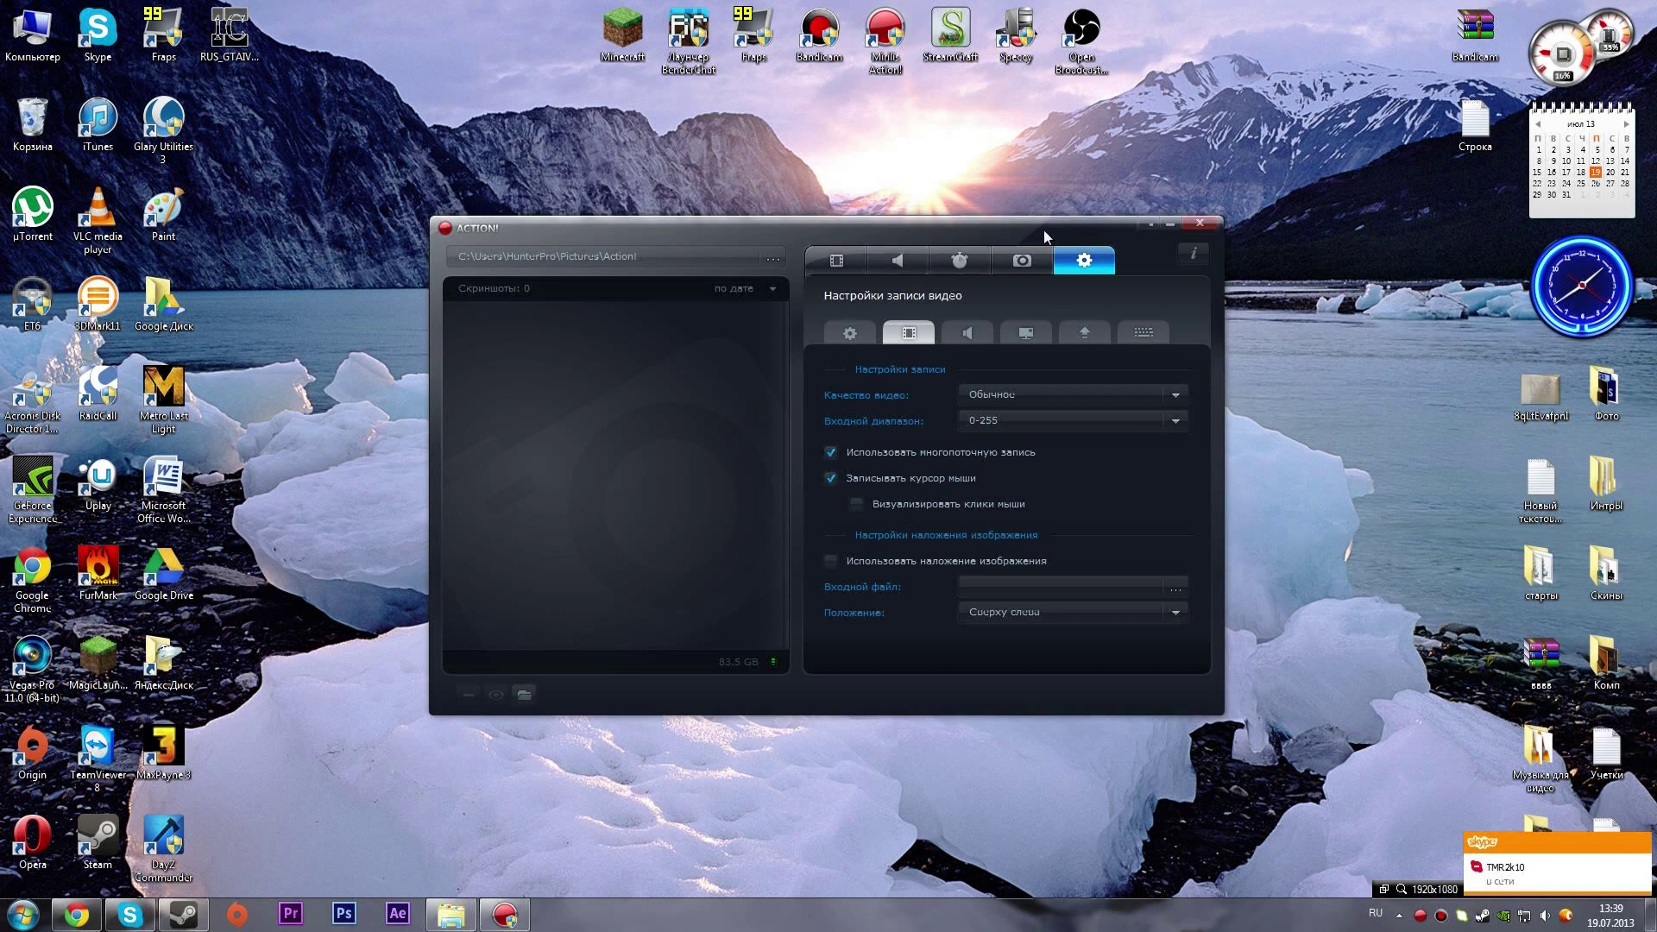
# Step: Set the microphone audio device to the Logitech headset microphone in the audio settings
pyautogui.click(971, 324)
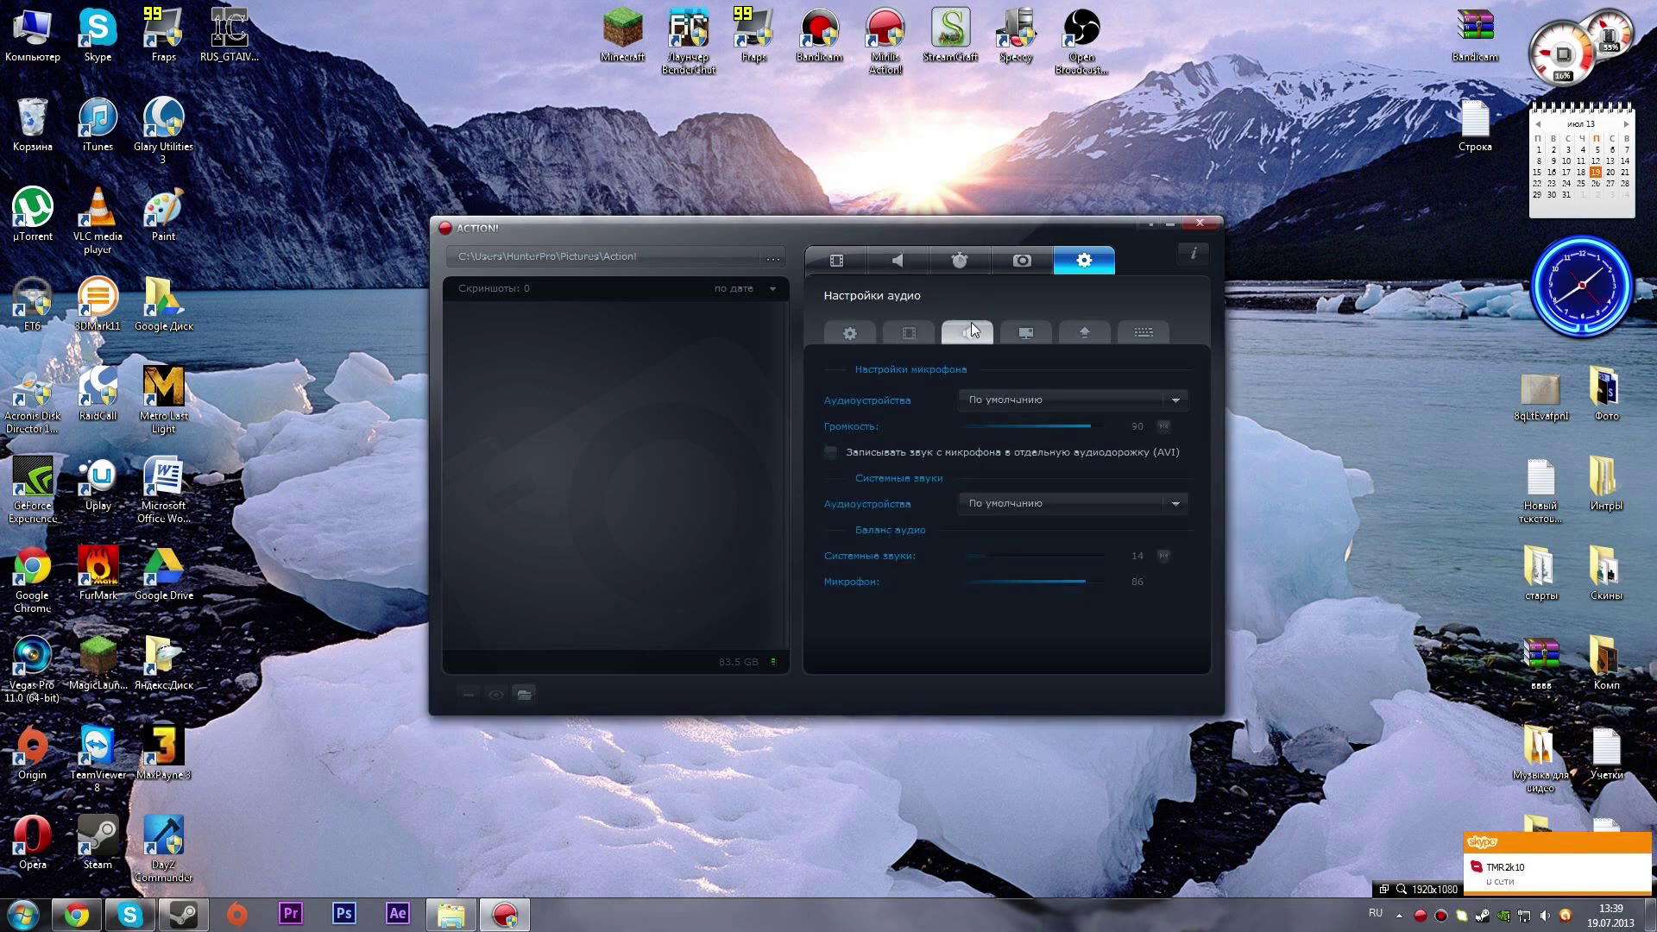
pyautogui.click(1169, 397)
pyautogui.click(1110, 436)
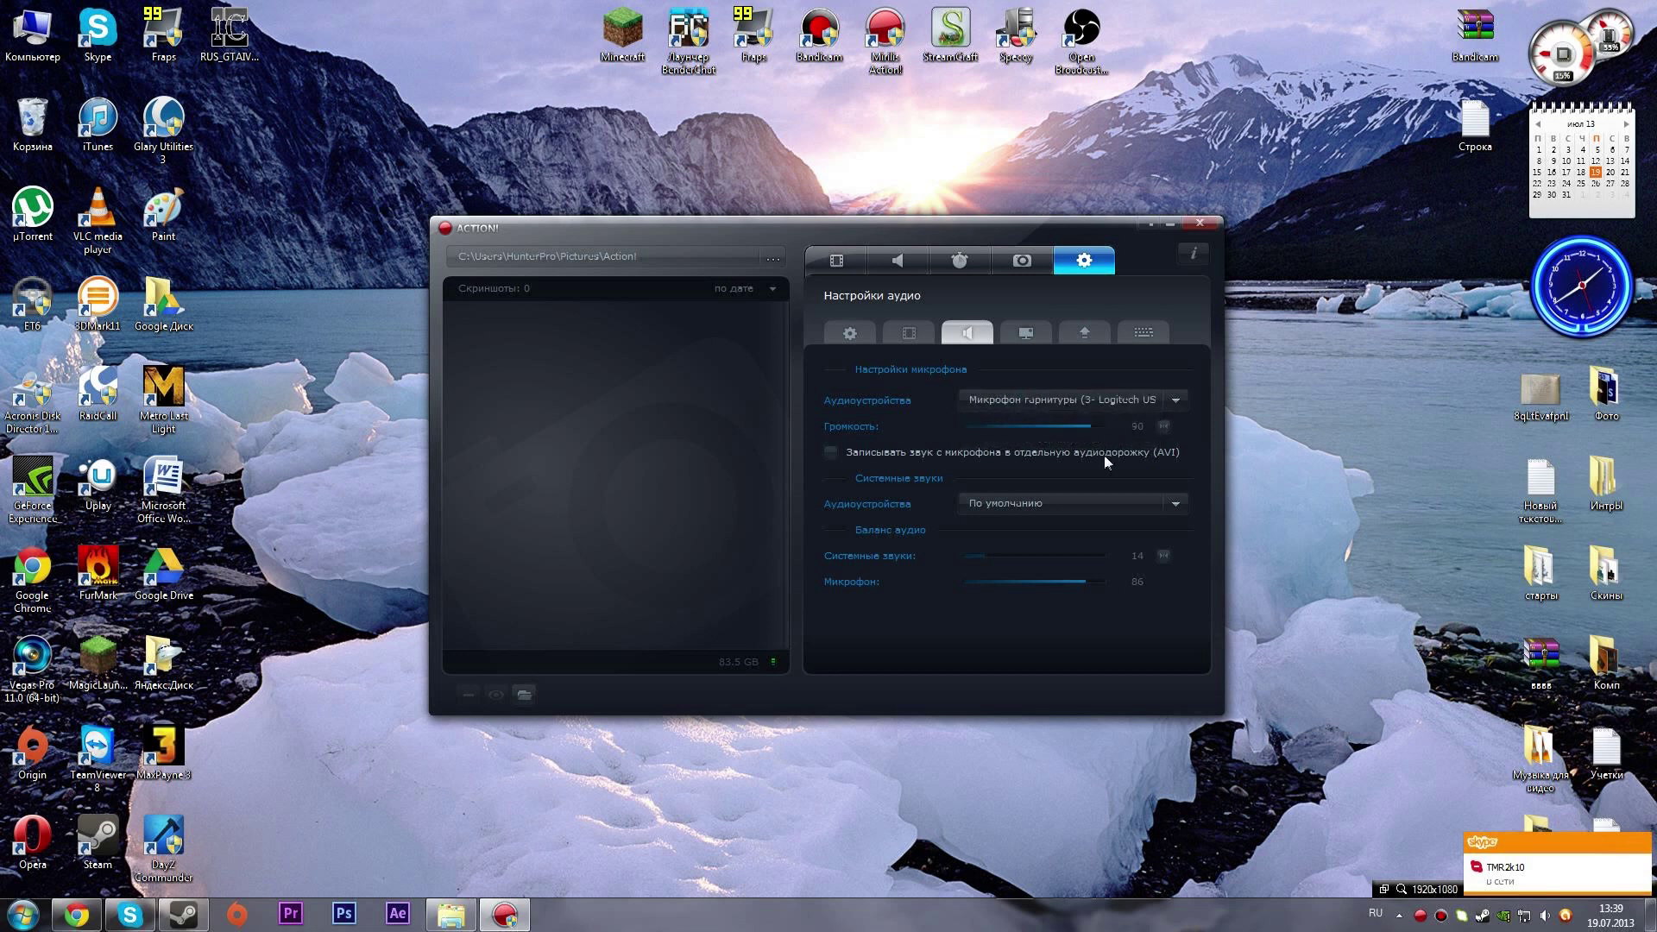
# Step: Try the Realtek High Definition speakers as the system sound device and return it to По умолчанию
pyautogui.click(1107, 506)
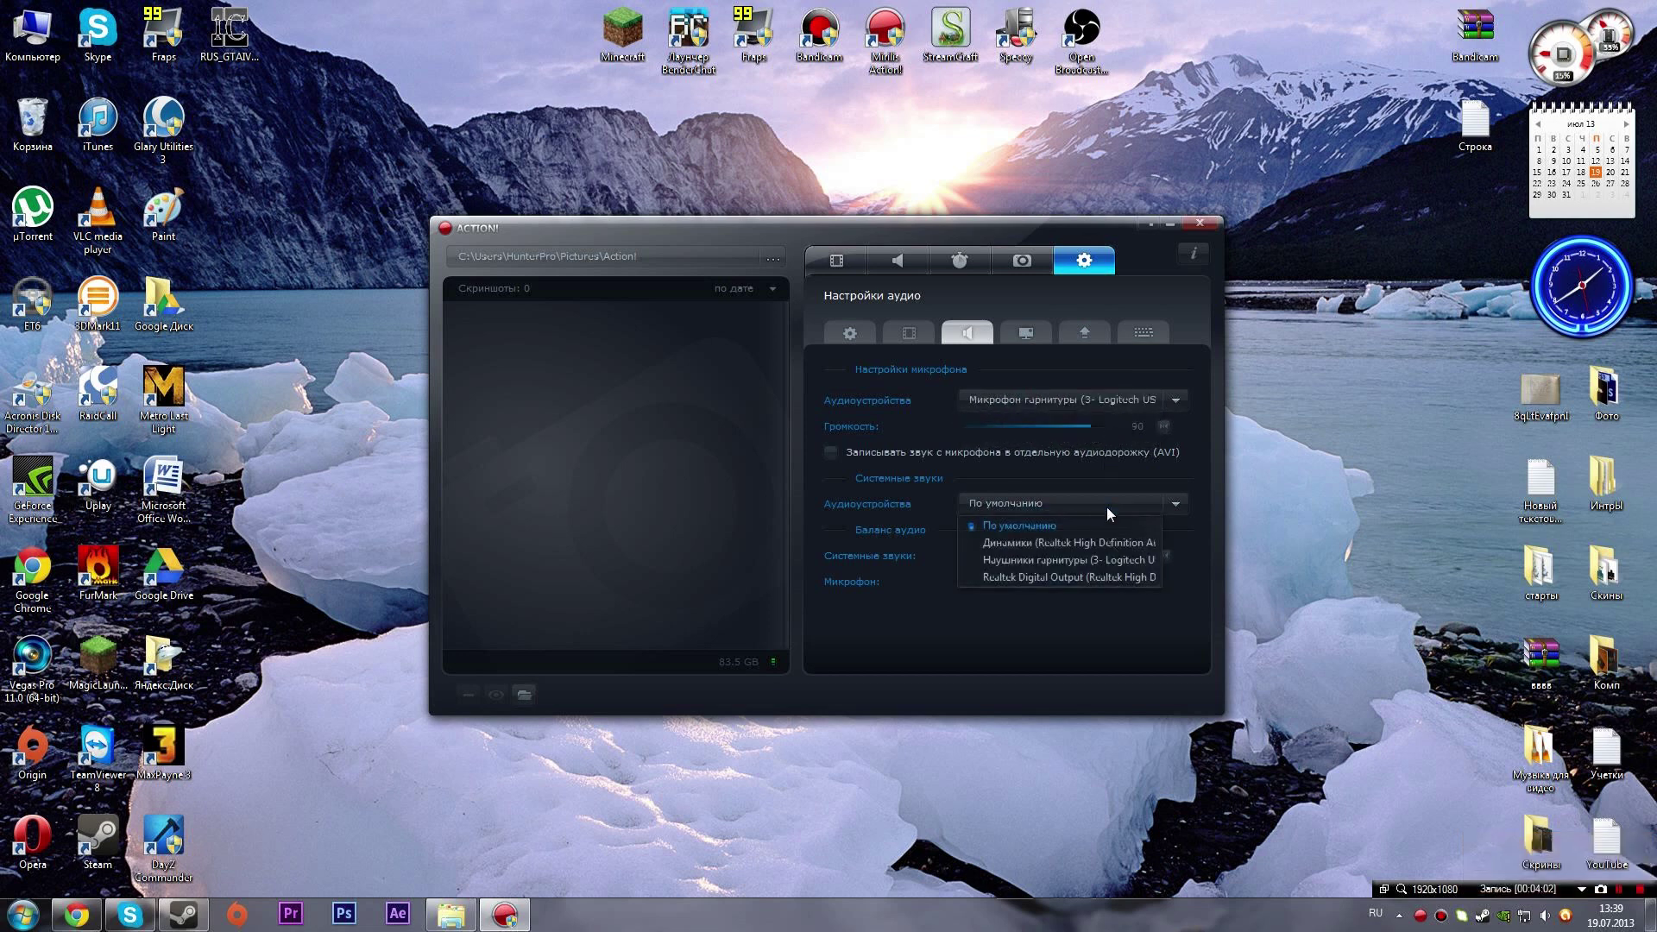
pyautogui.click(1068, 545)
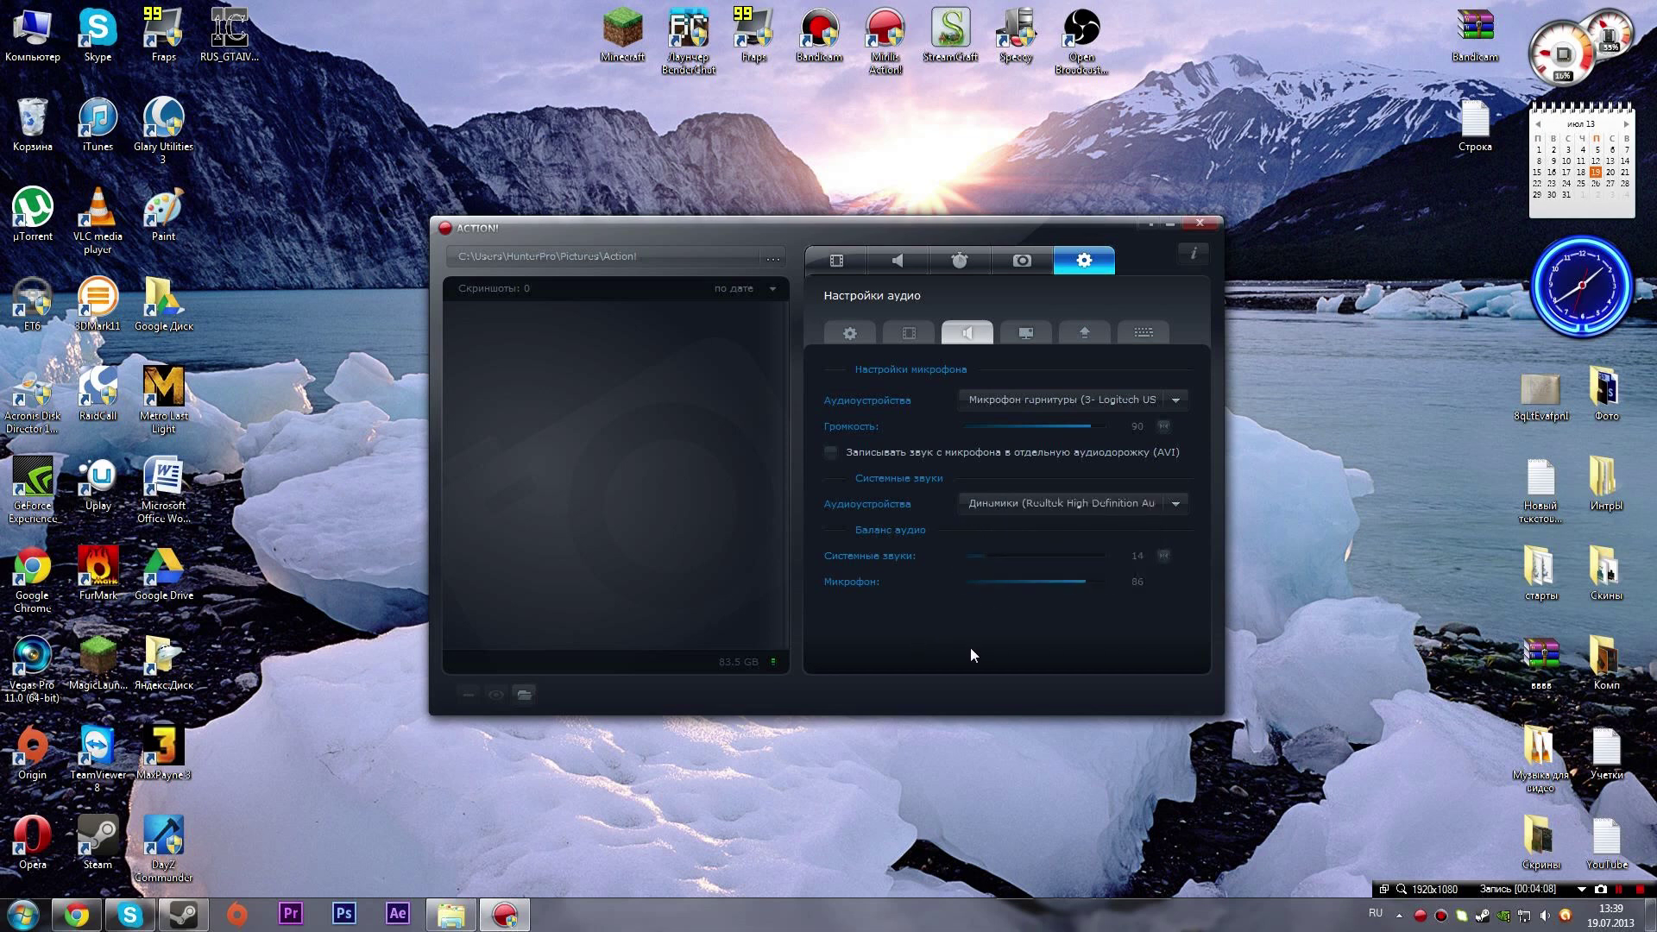
pyautogui.click(1036, 509)
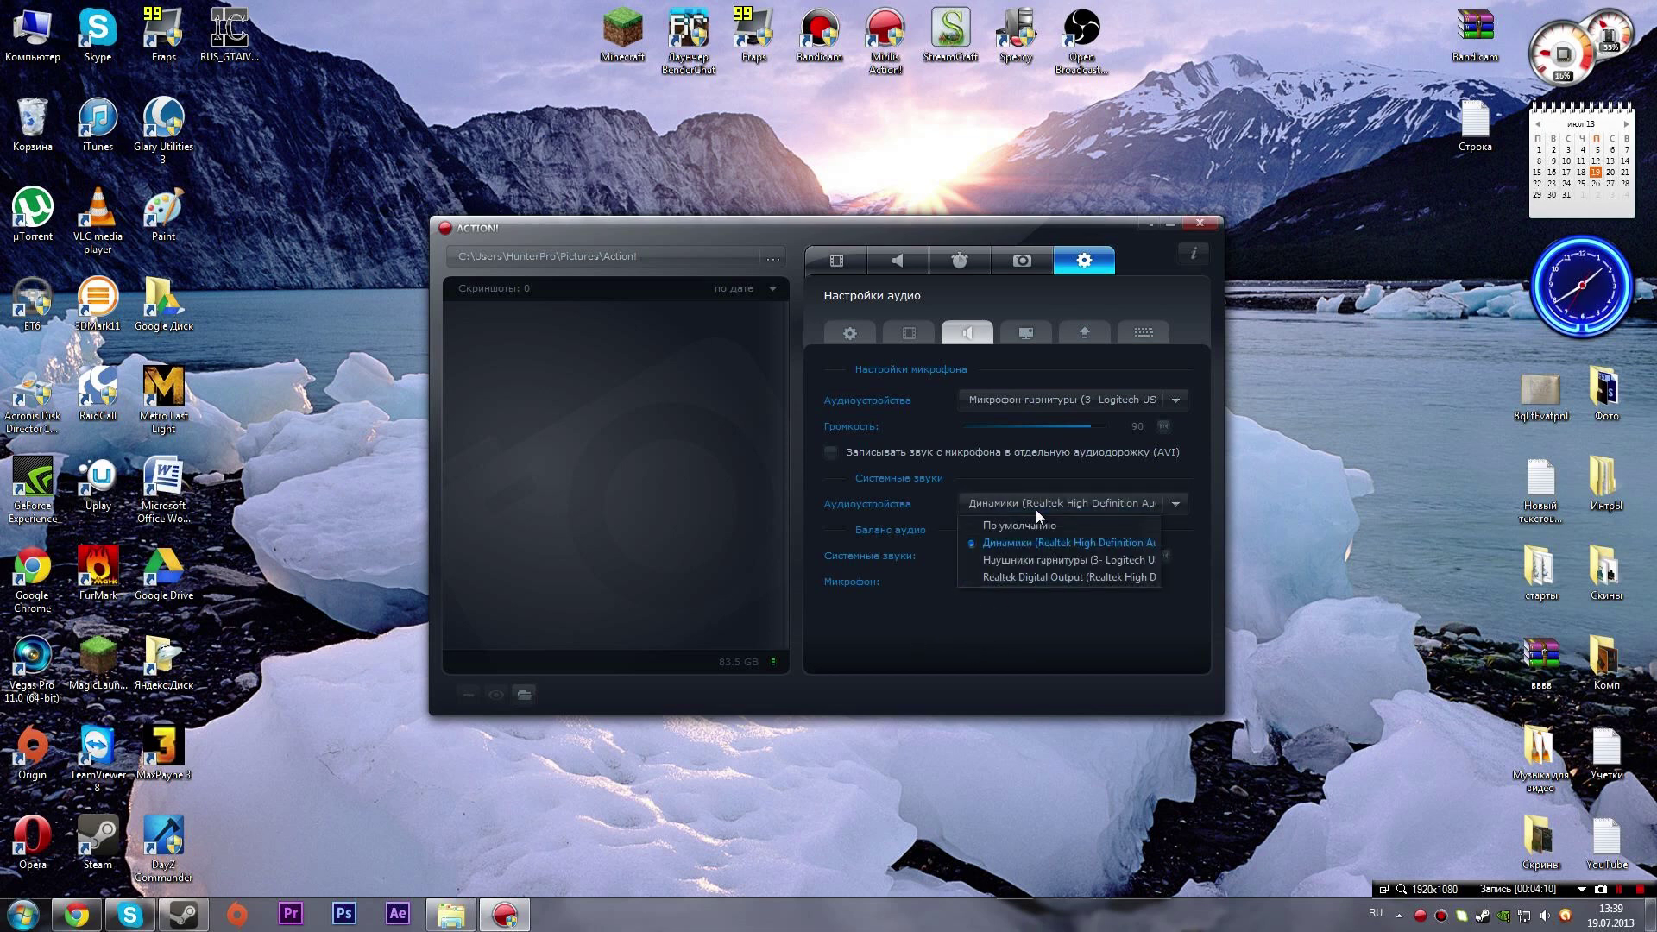
pyautogui.click(1036, 510)
pyautogui.click(1035, 509)
pyautogui.click(1036, 509)
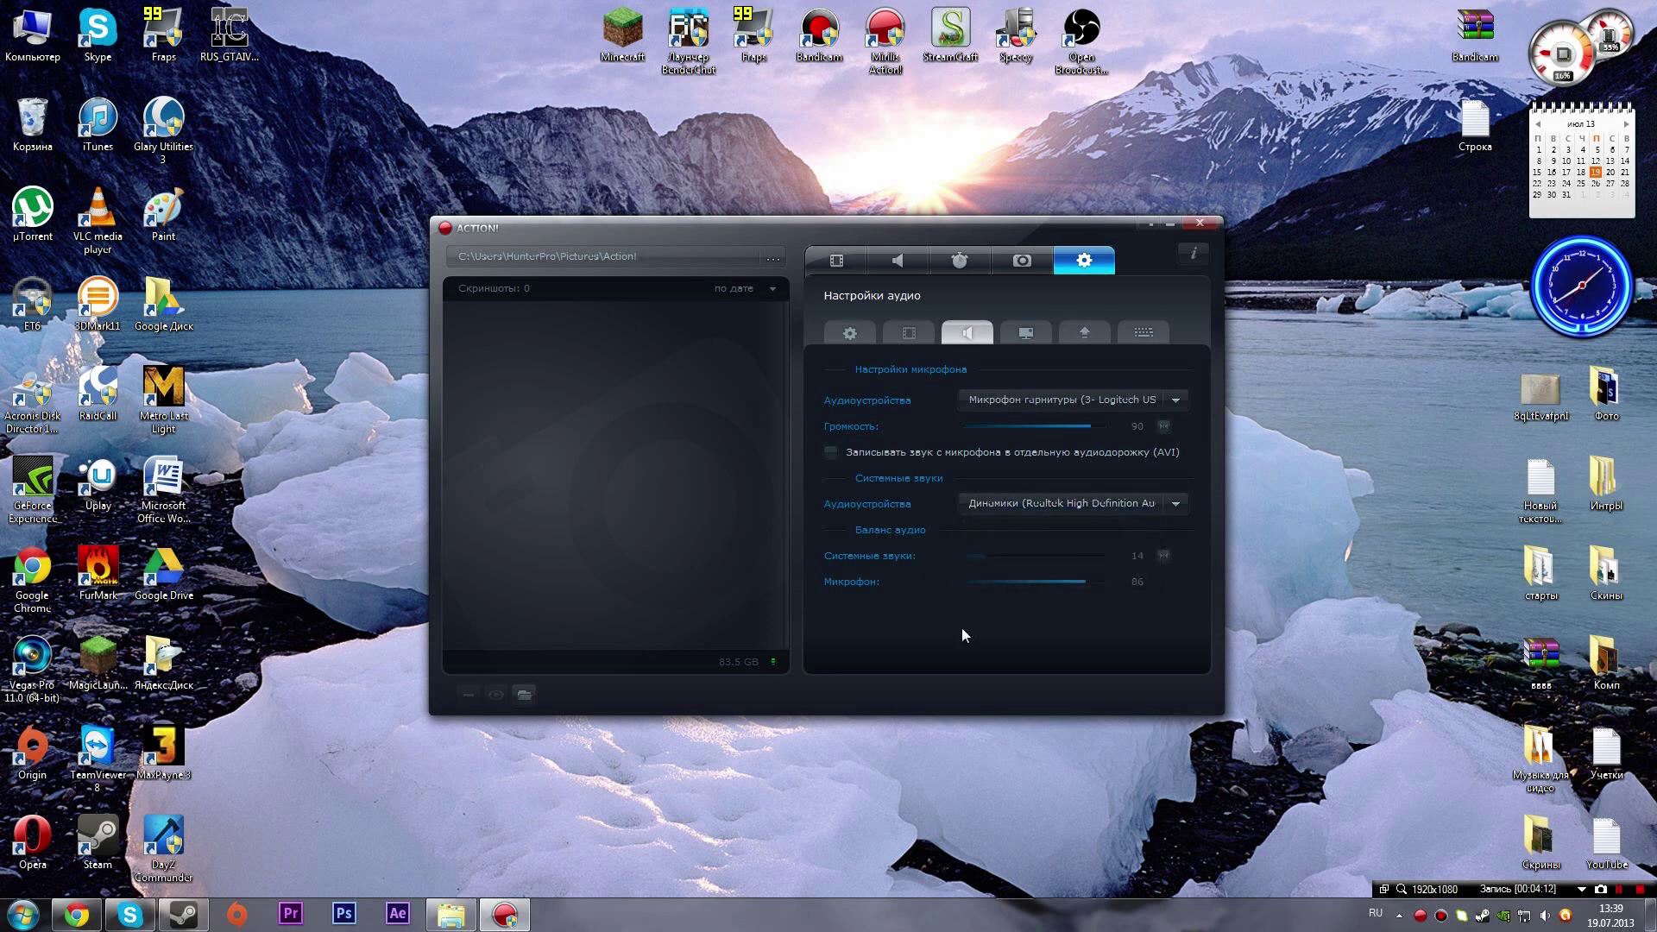
pyautogui.click(1032, 509)
pyautogui.click(1012, 526)
pyautogui.moveTo(609, 709); pyautogui.dragTo(1388, 644)
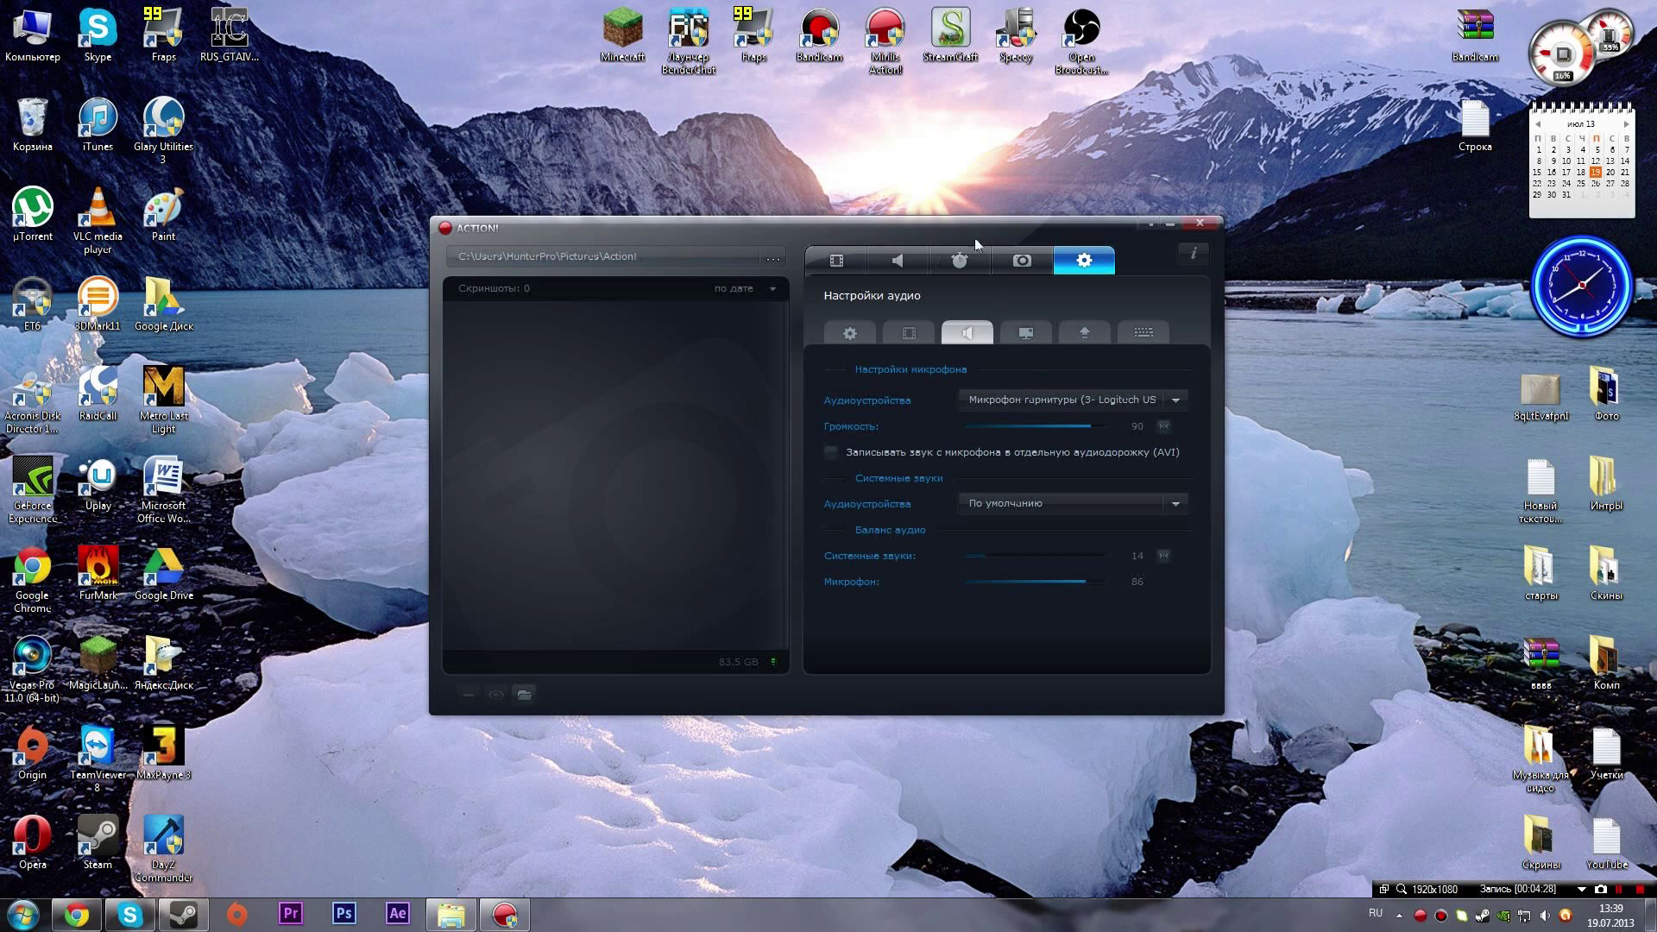
# Step: Look over the HUD, export and hotkey settings
pyautogui.click(1011, 333)
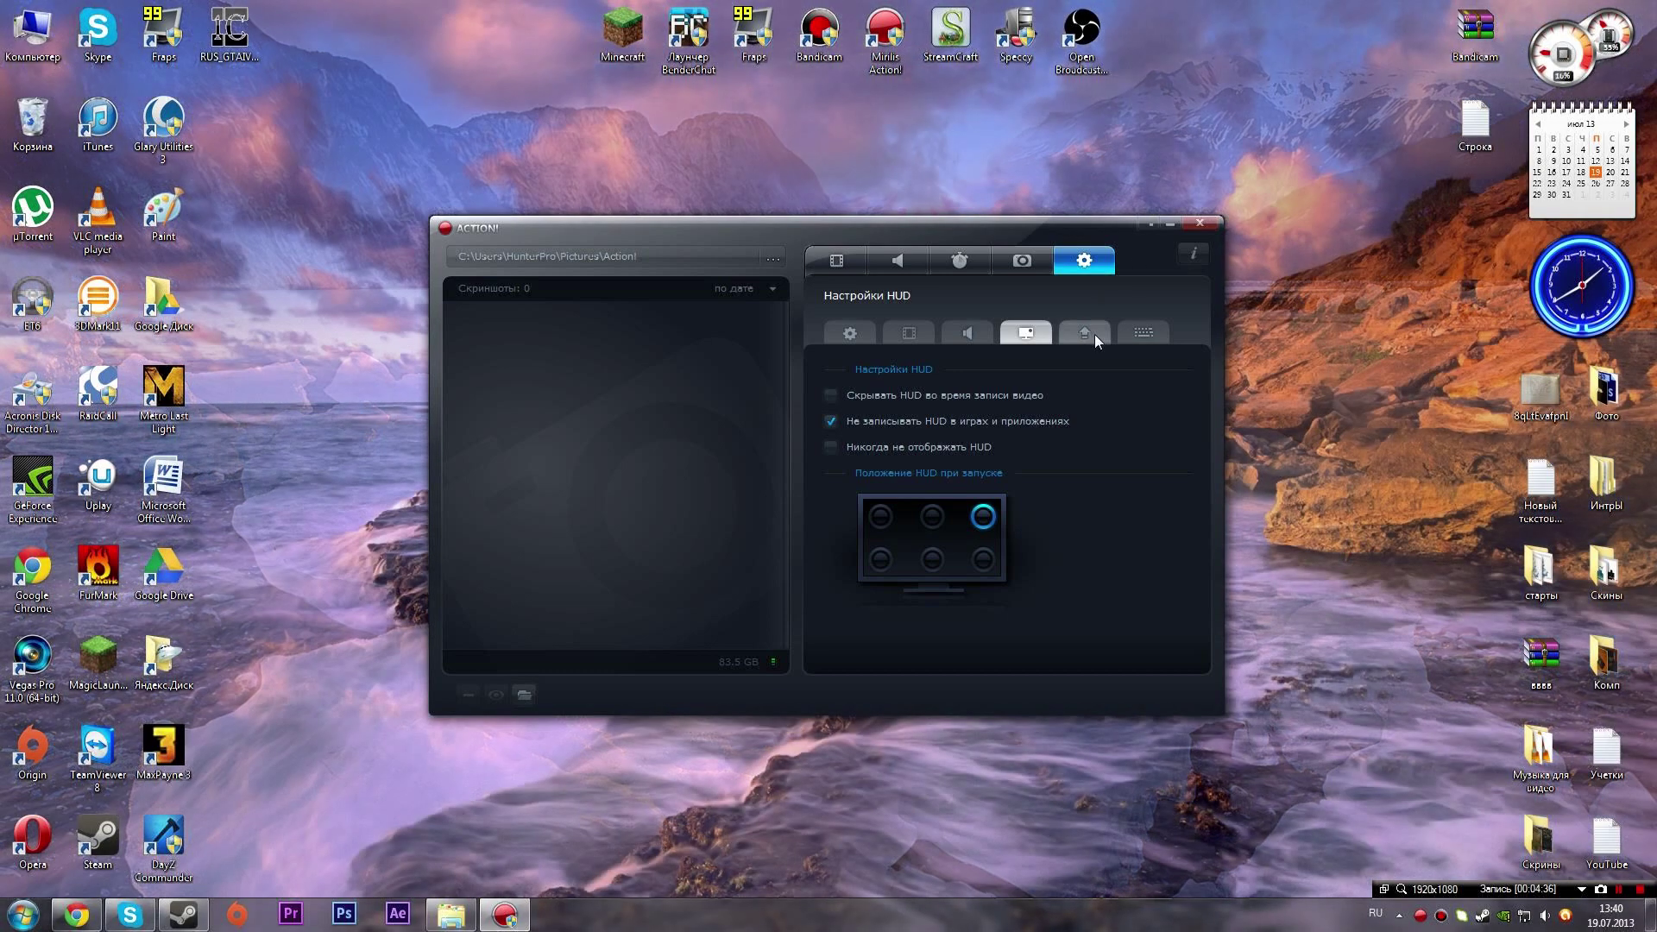
pyautogui.click(1095, 334)
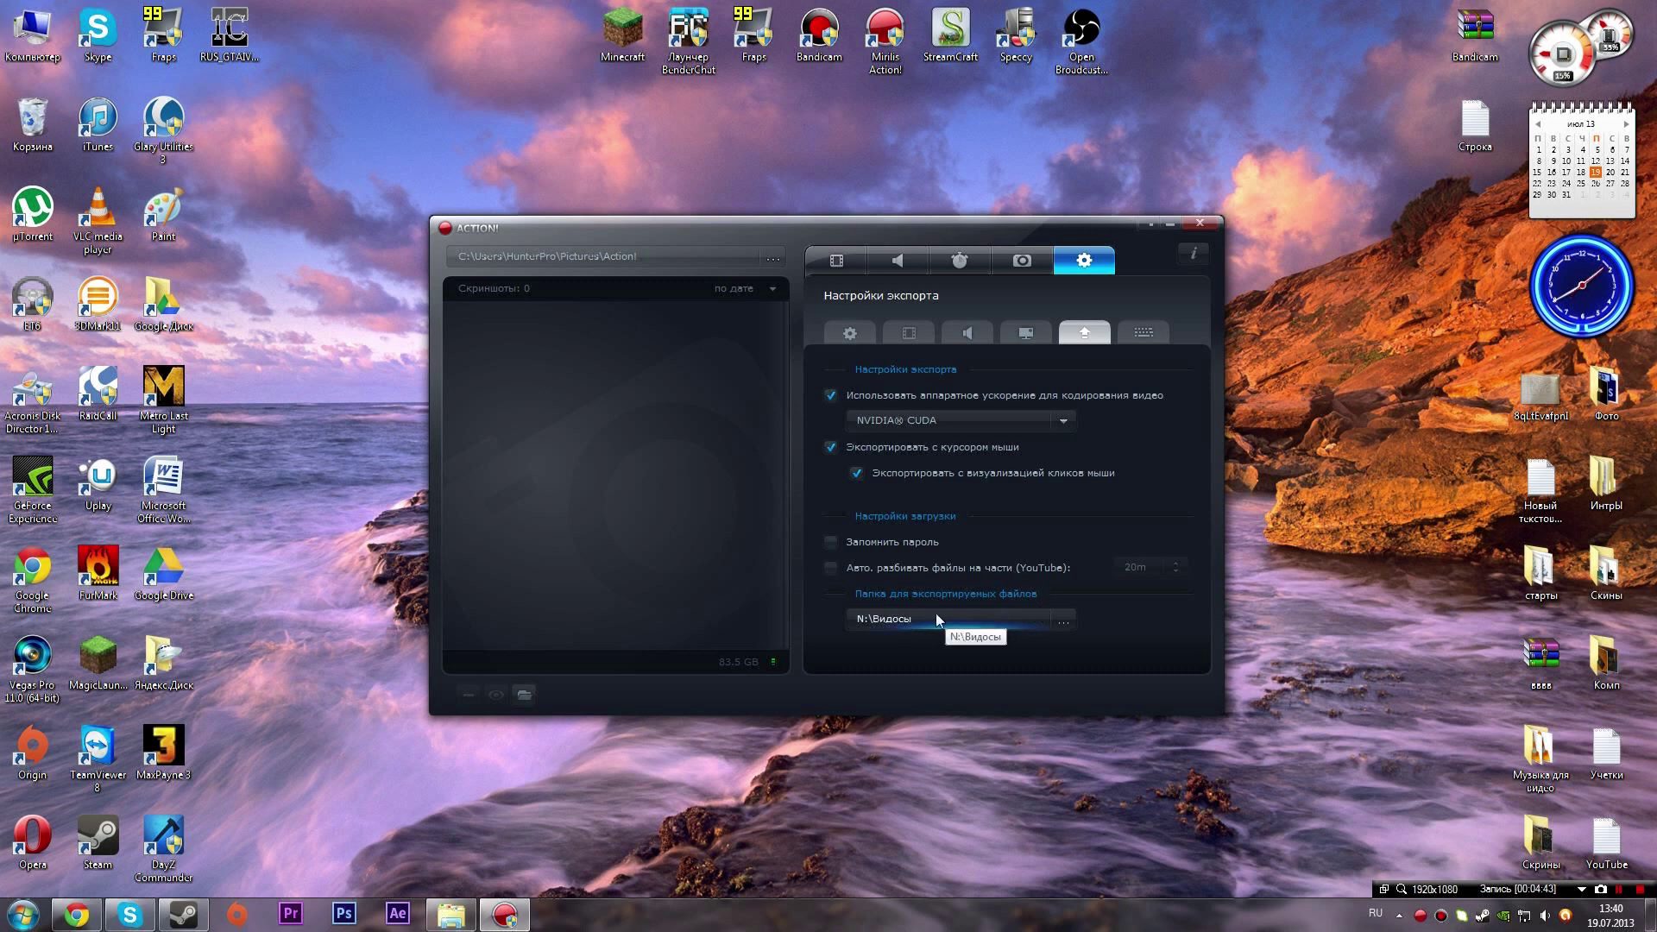
pyautogui.click(1144, 335)
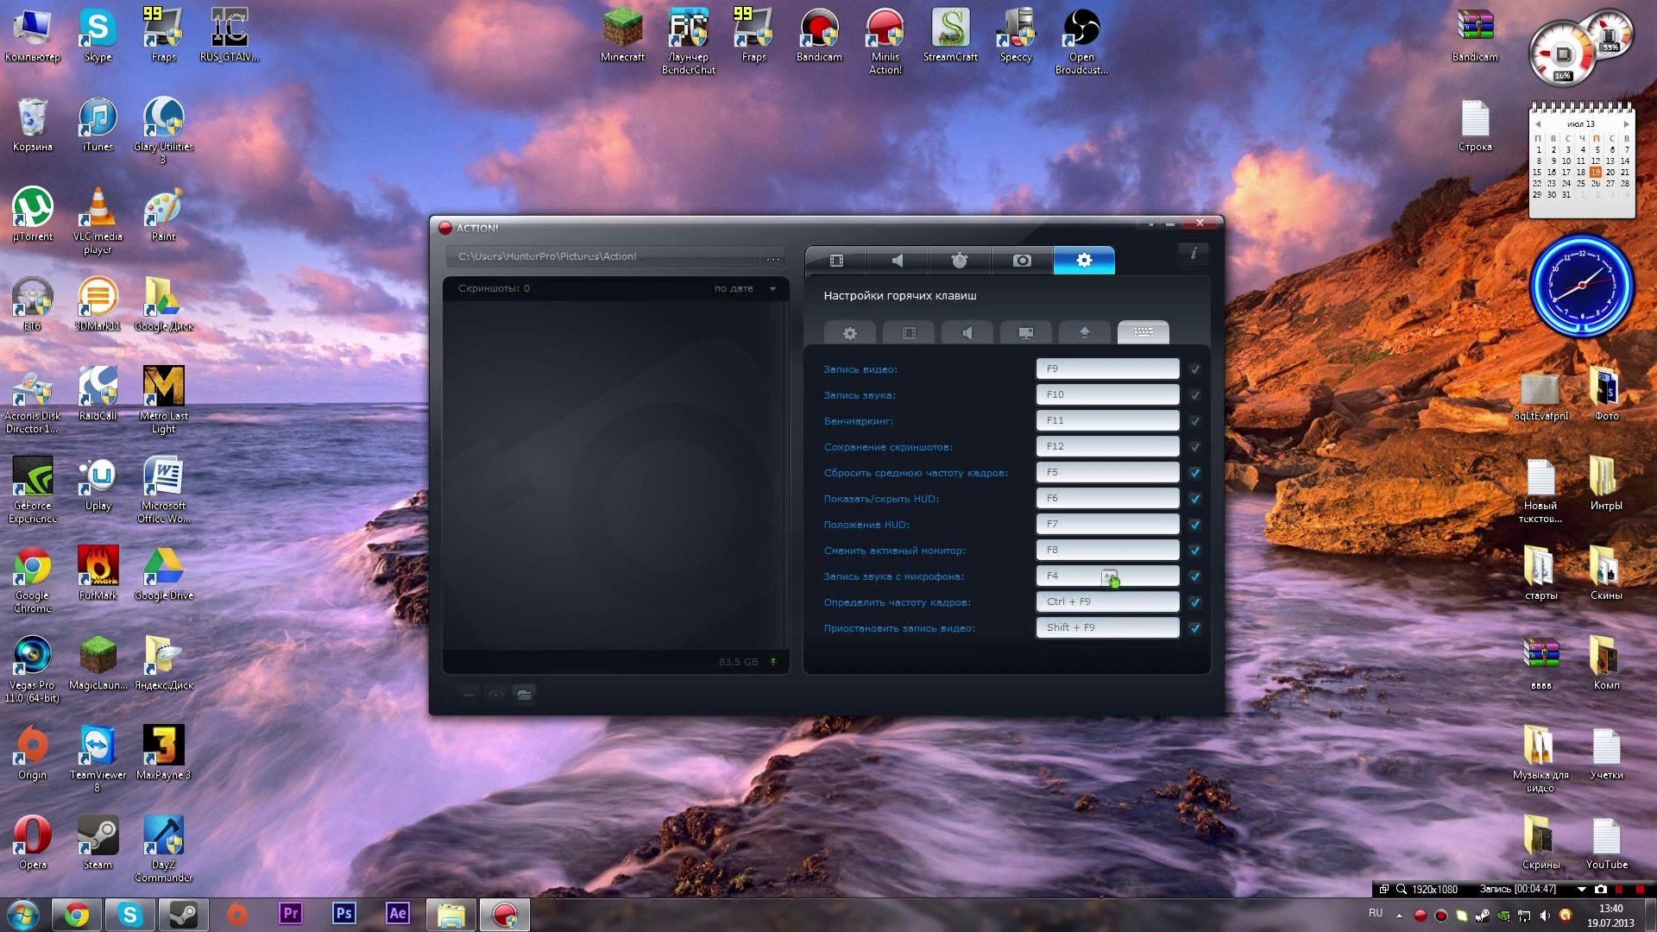
# Step: Return to the video recording settings and compare the desktop and game recording modes, leaving game recording selected
pyautogui.click(835, 265)
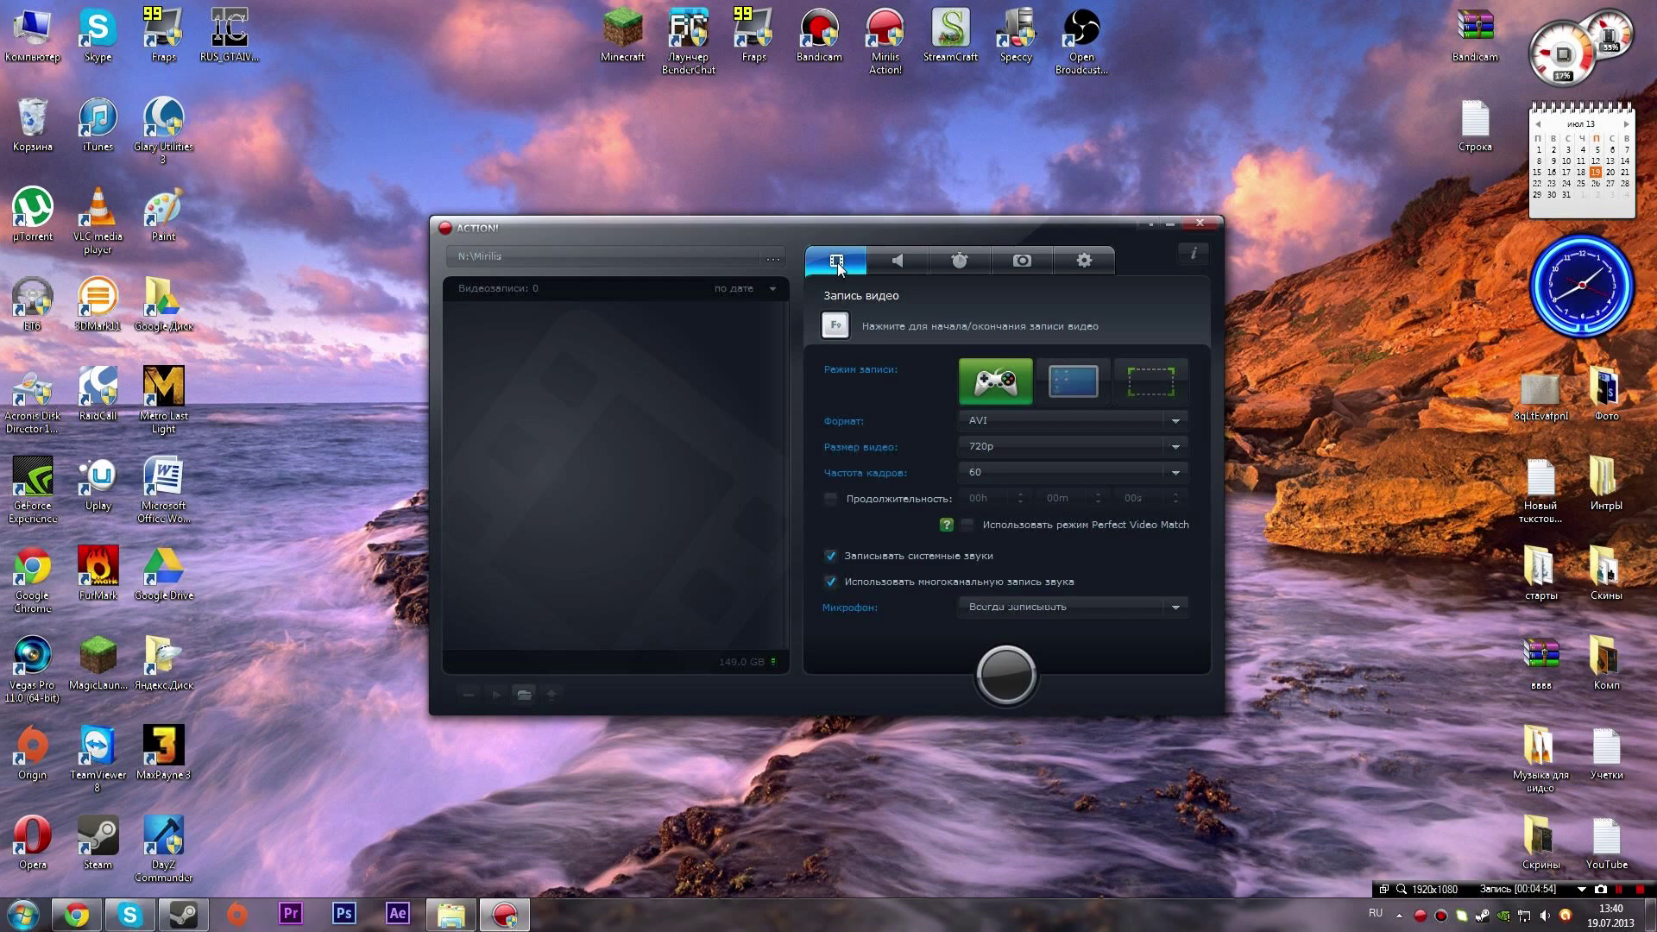
pyautogui.click(1074, 390)
pyautogui.click(993, 381)
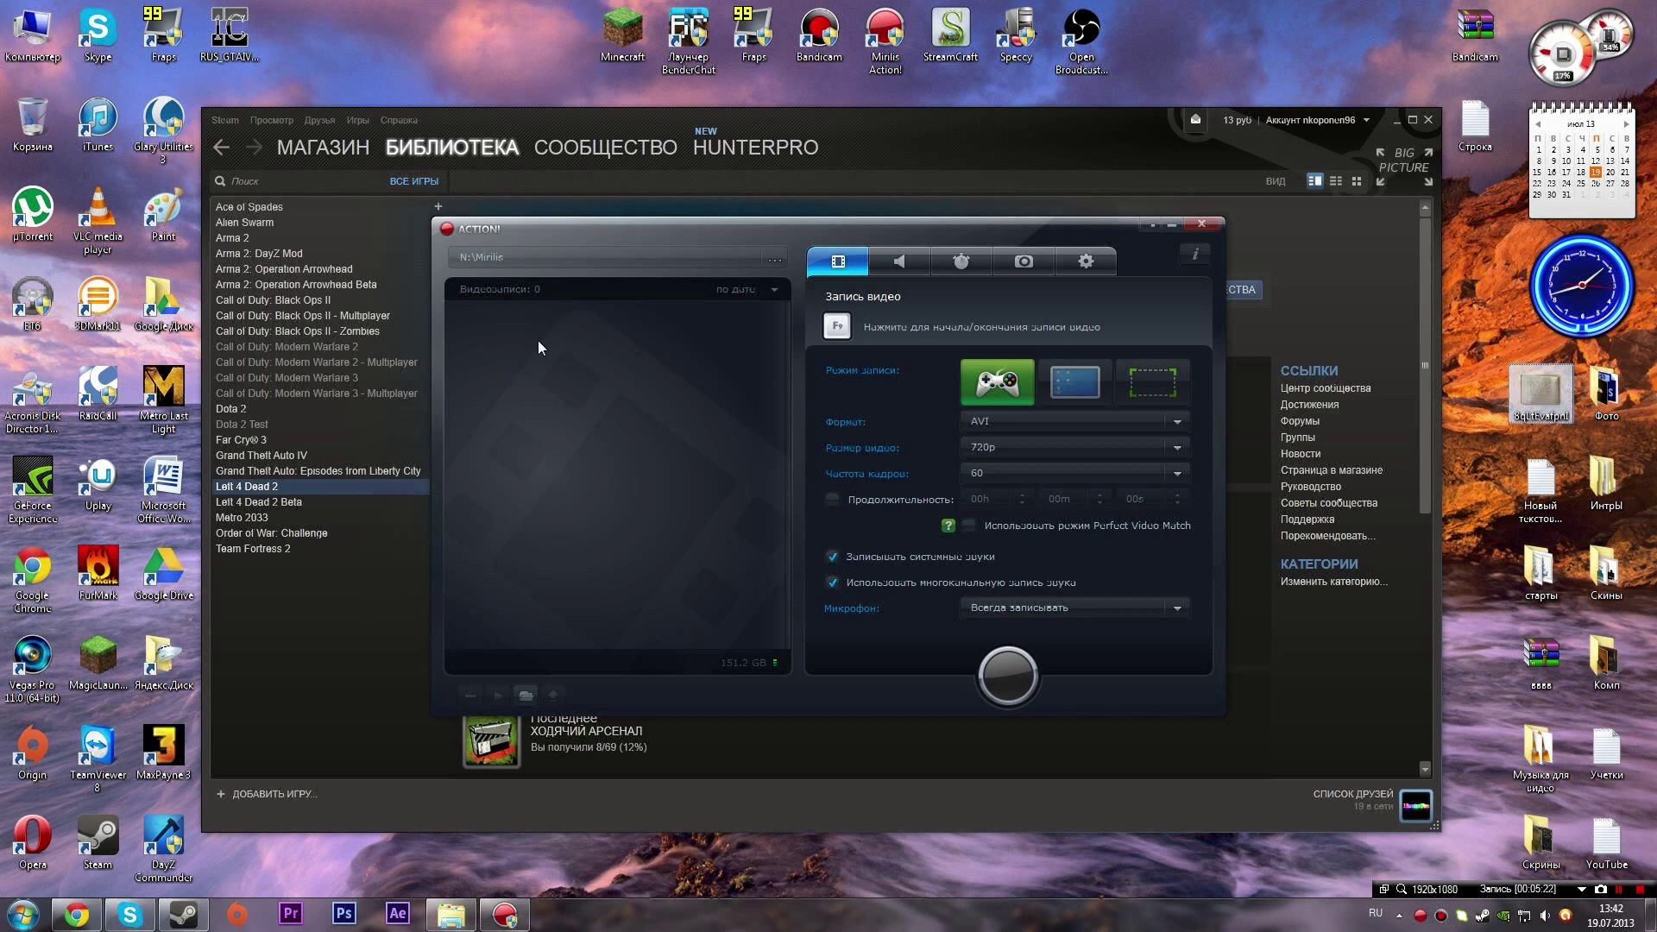
# Step: Examine the file actions offered for the list of video recordings, such as opening the save folder and exporting
pyautogui.rightClick(500, 355)
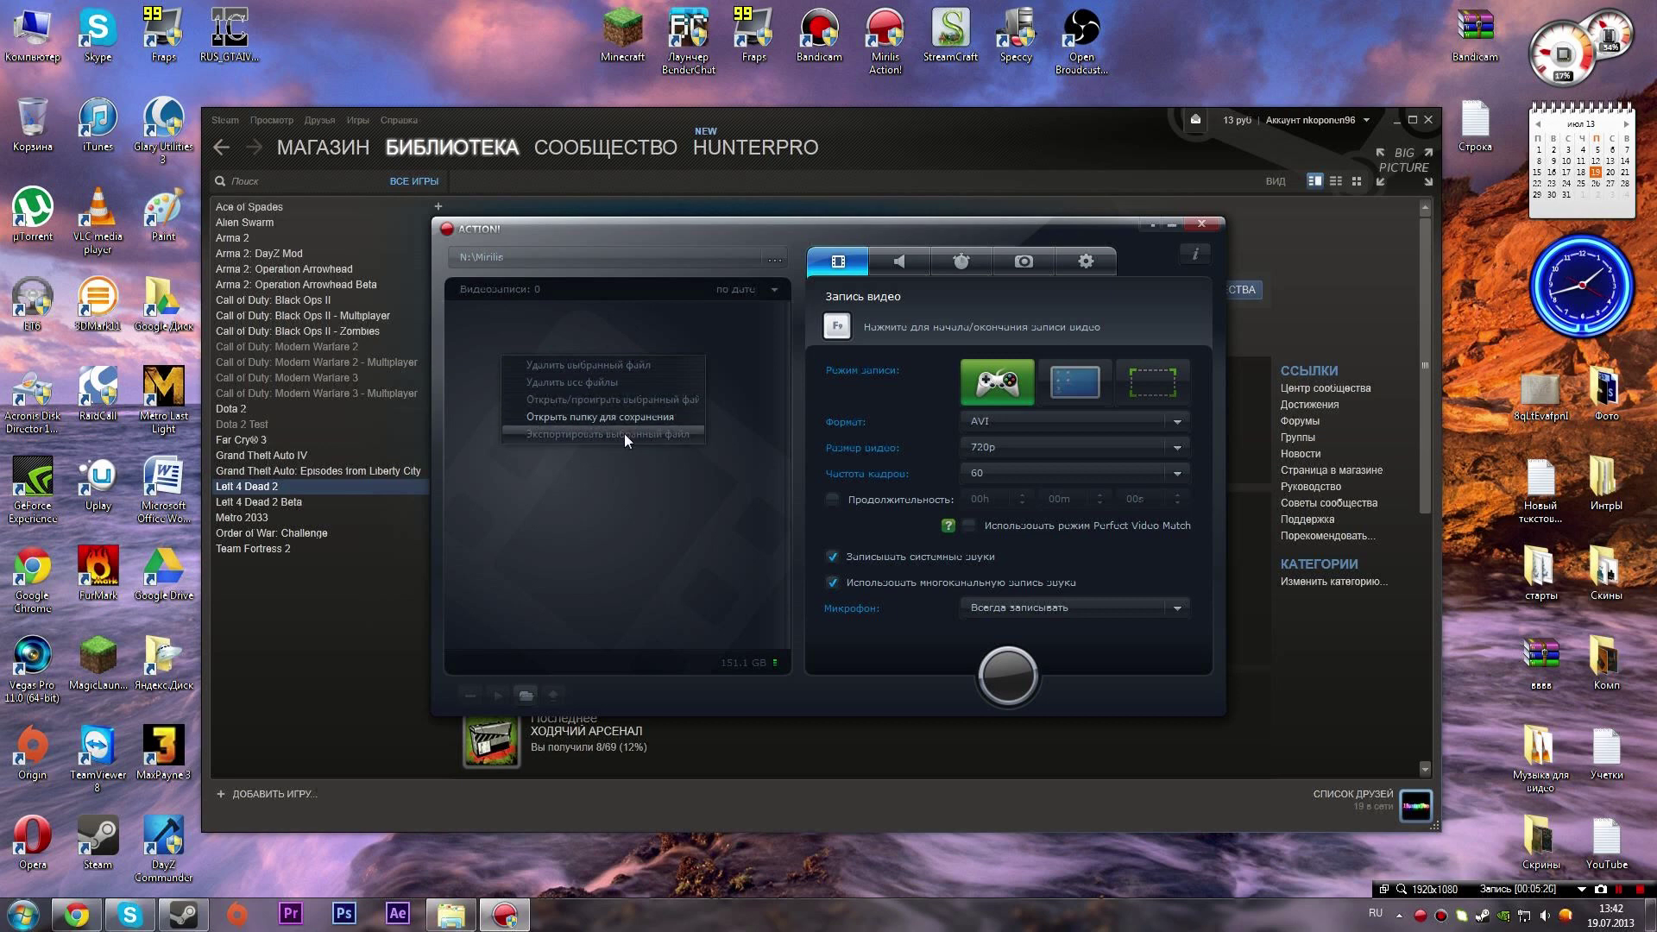
pyautogui.click(572, 530)
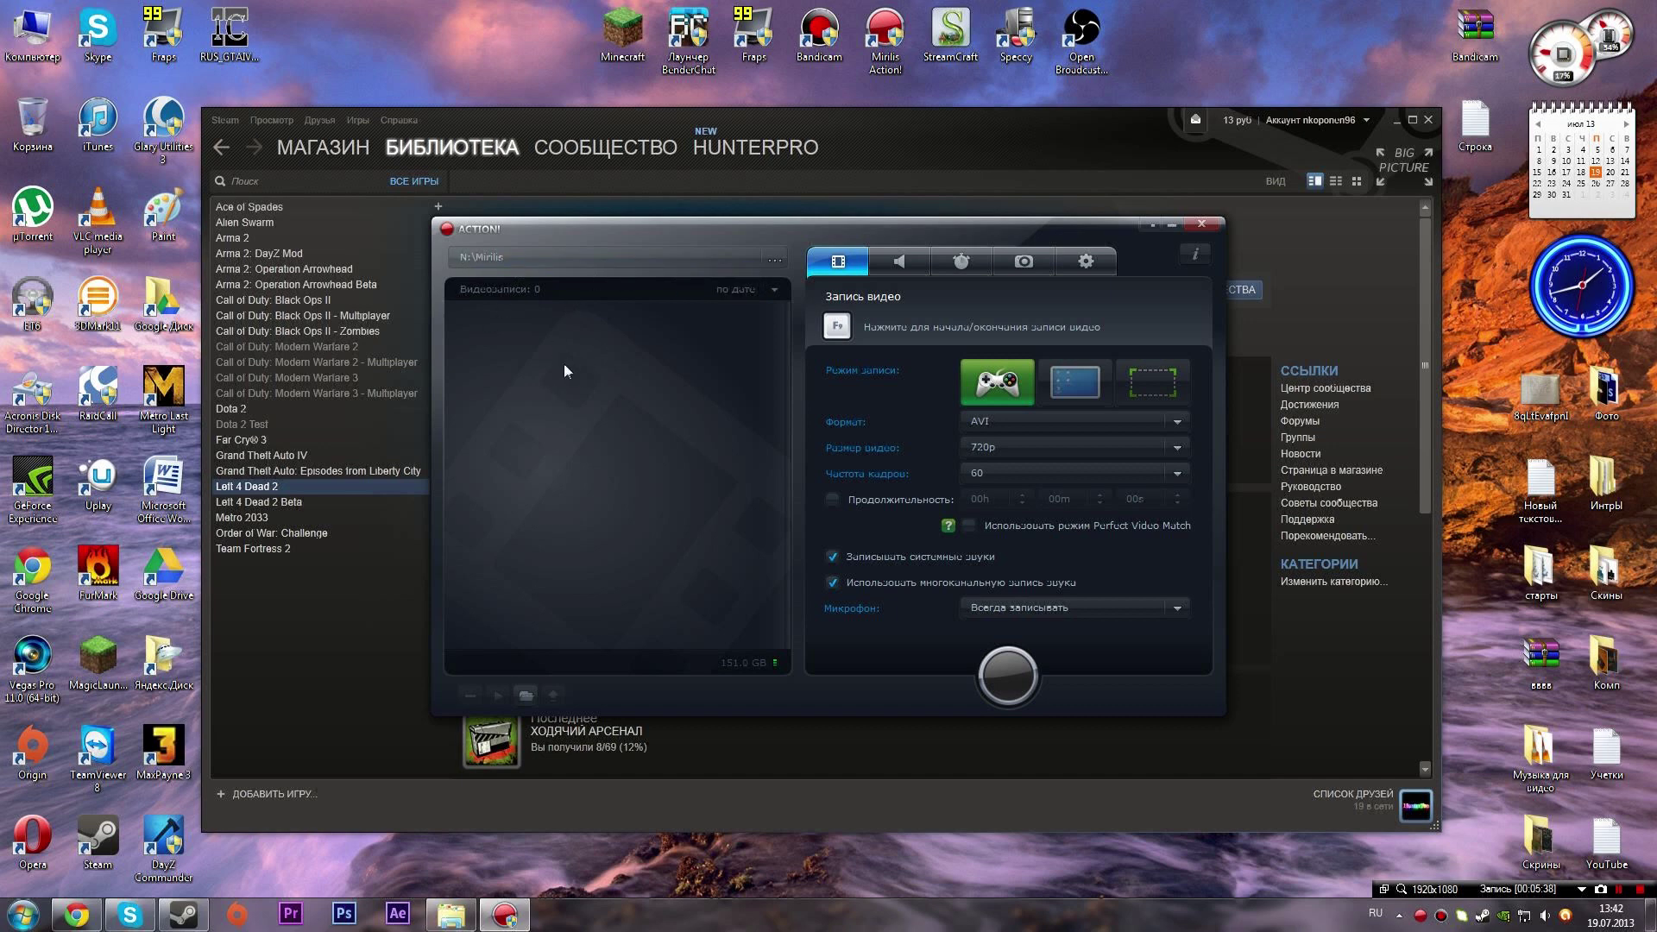
pyautogui.rightClick(494, 351)
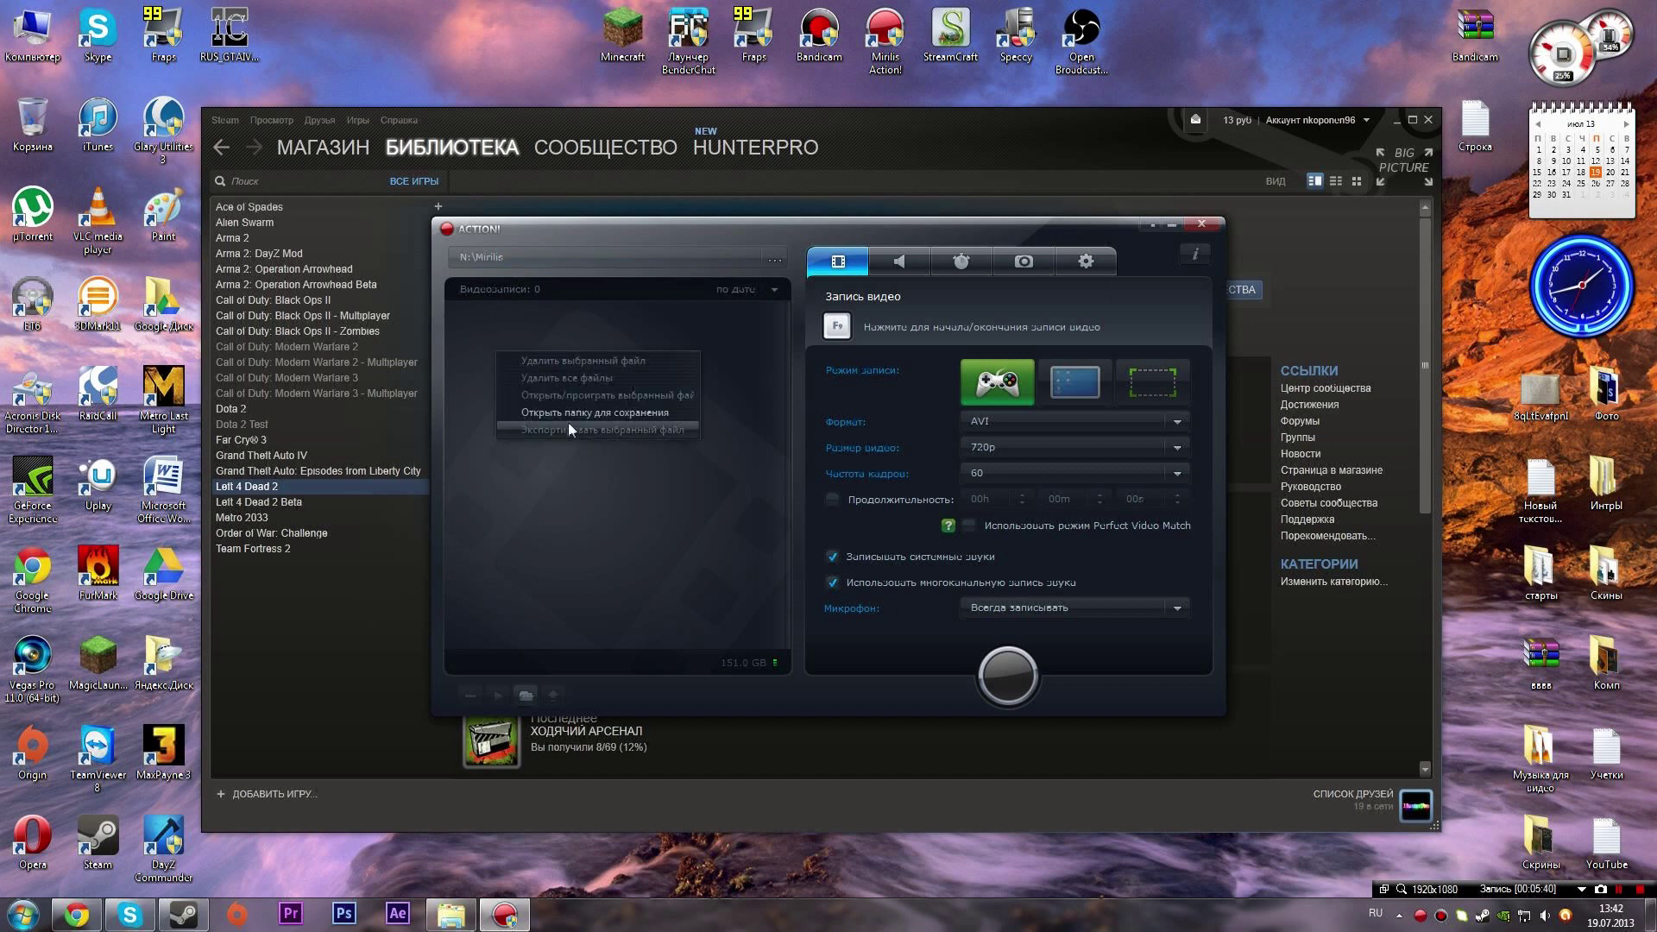
pyautogui.click(630, 492)
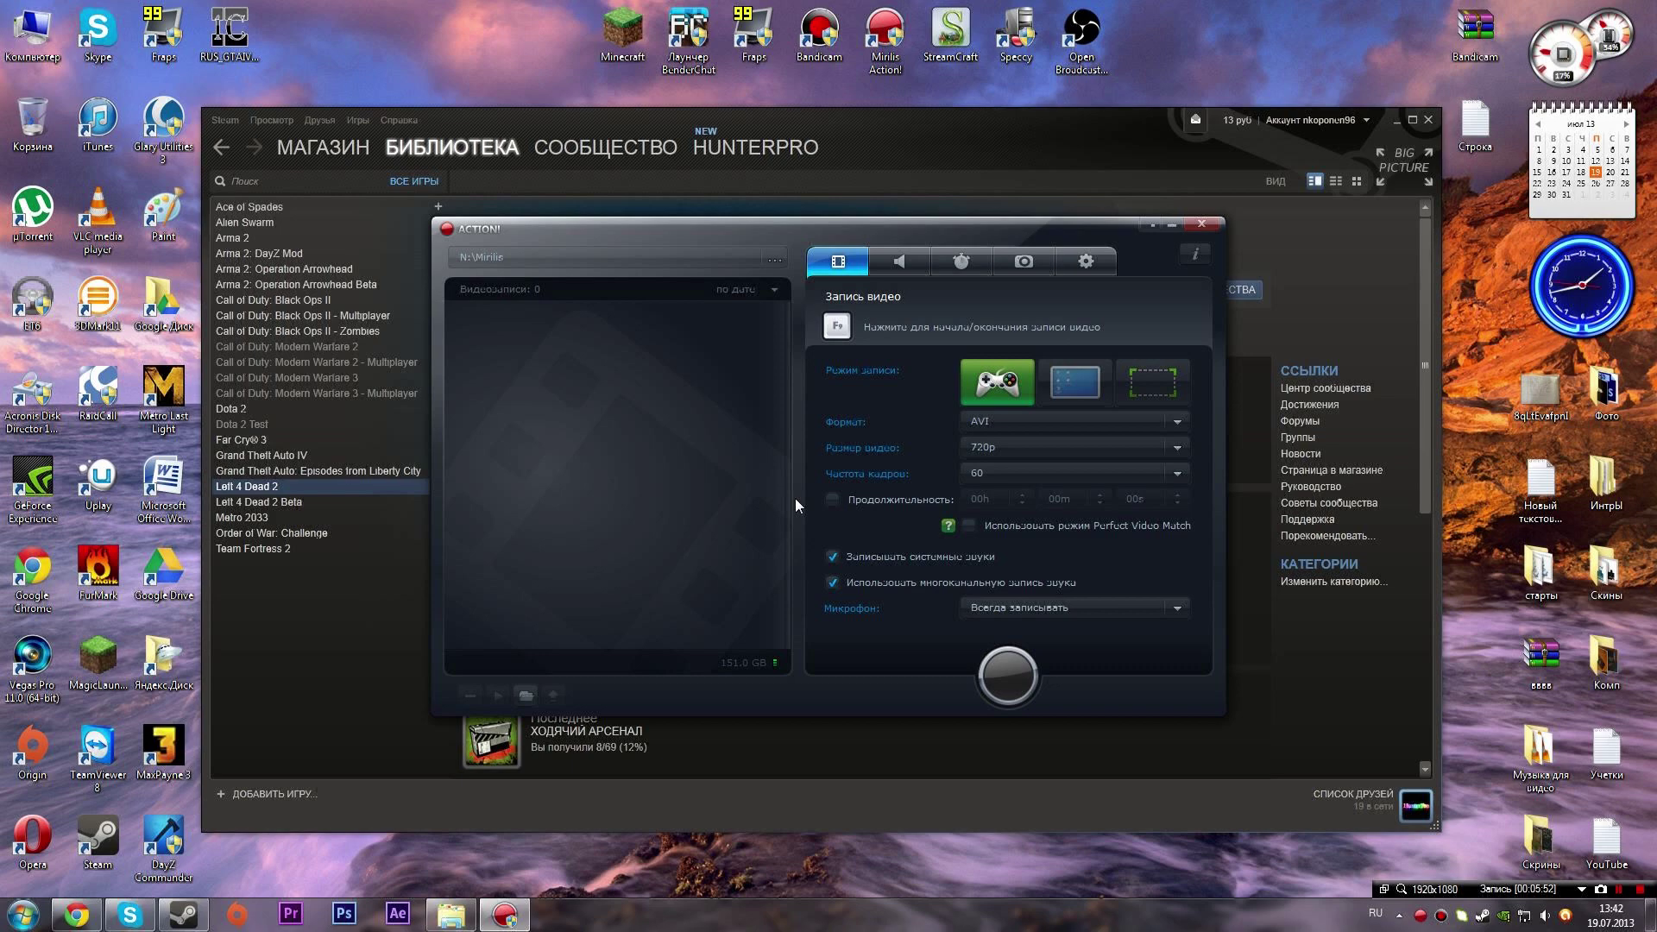
# Step: Close the Action! window and clear the Steam library window off the desktop
pyautogui.click(1198, 224)
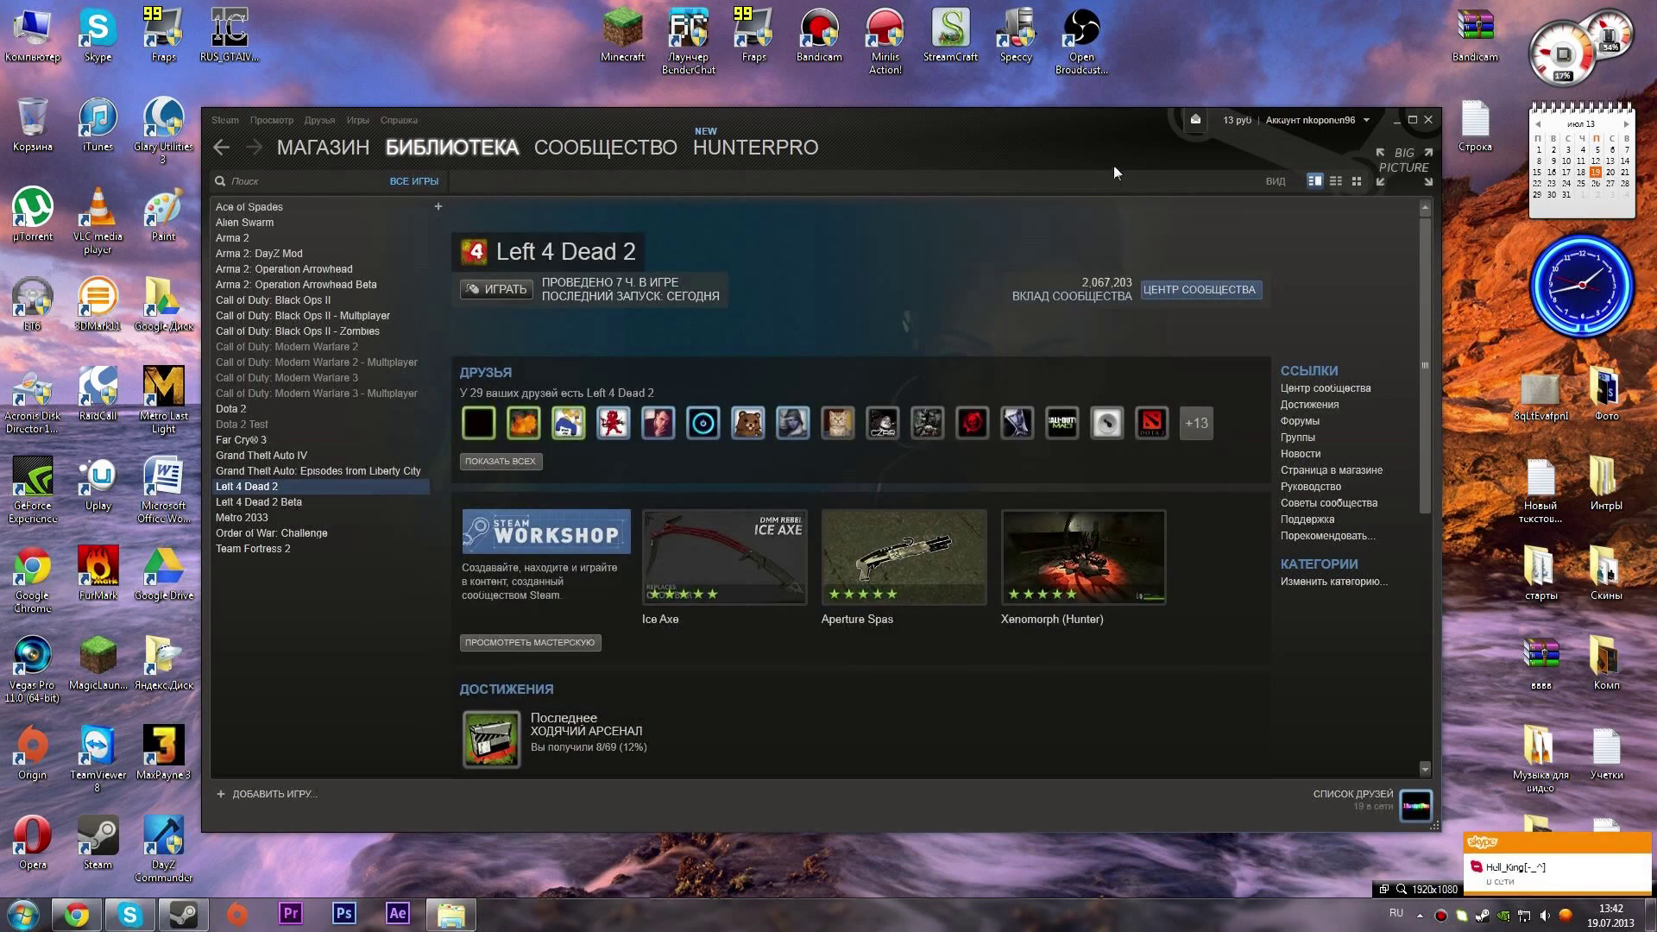
pyautogui.click(1374, 120)
pyautogui.rightClick(1541, 390)
pyautogui.click(877, 225)
pyautogui.rightClick(877, 224)
pyautogui.click(925, 283)
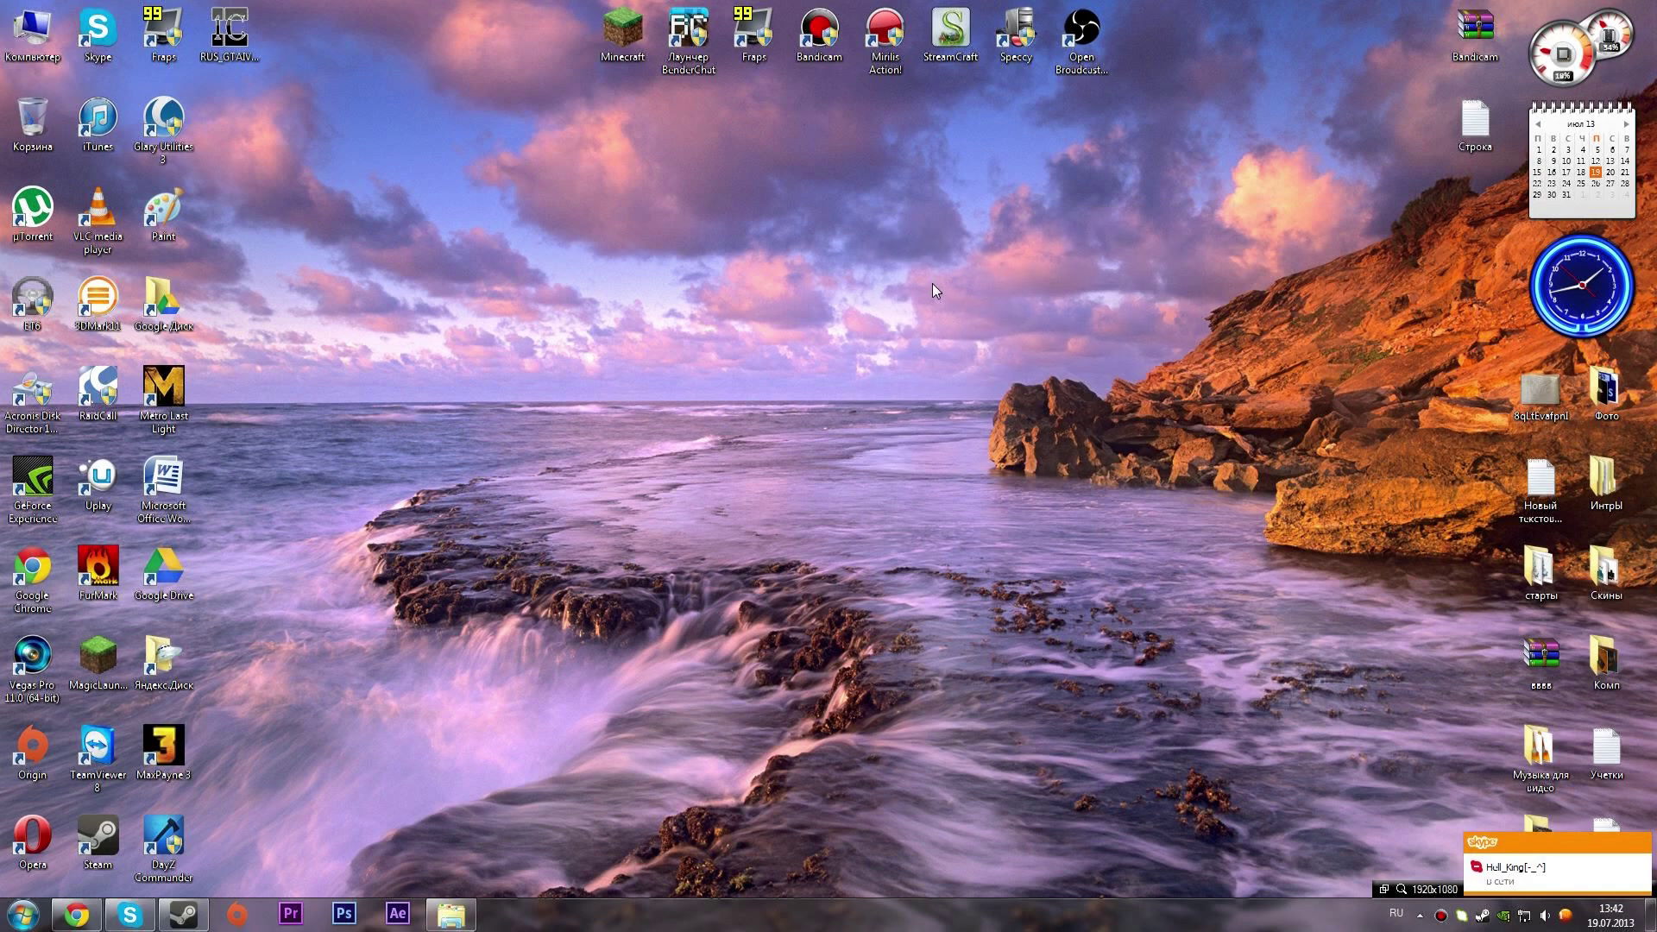